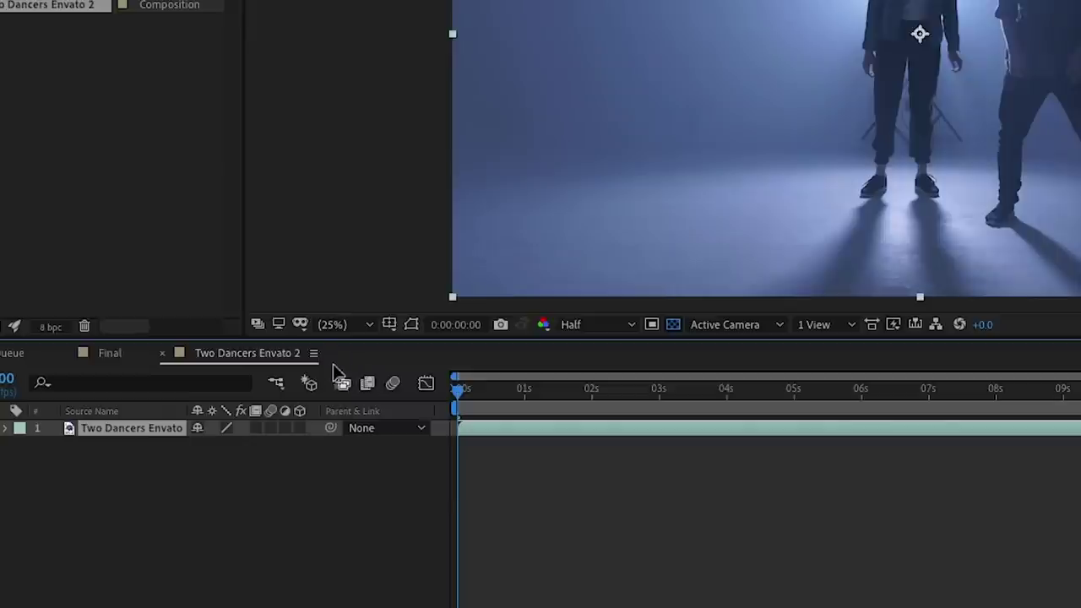
Set the Two Dancers Envato 2 composition's size to 1920 px wide and 1080 px high.
left_click(222, 412)
left_click(353, 487)
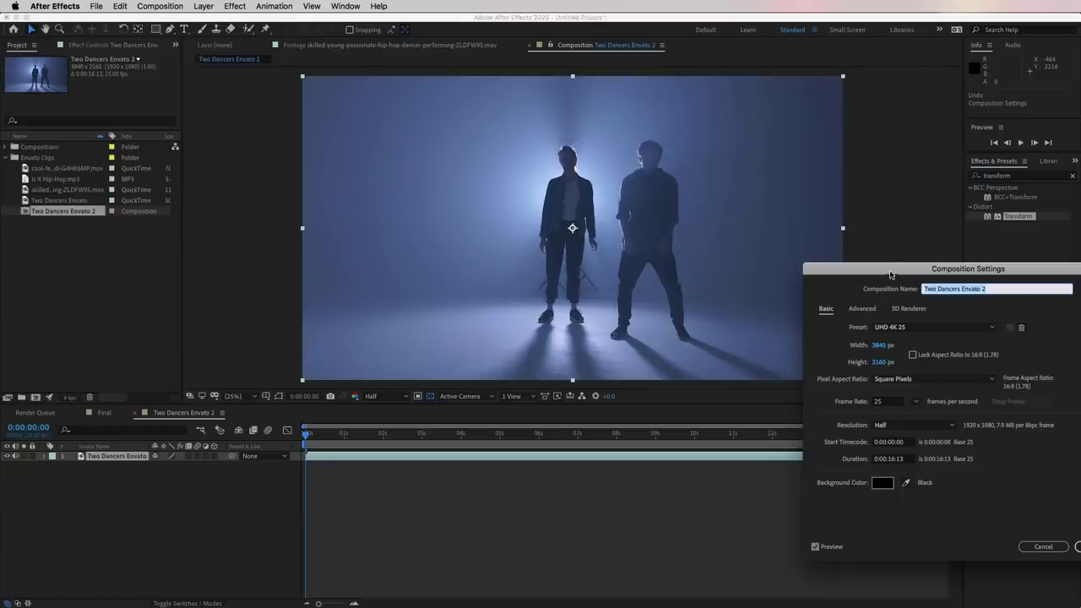
left_click_drag(890, 275, 622, 217)
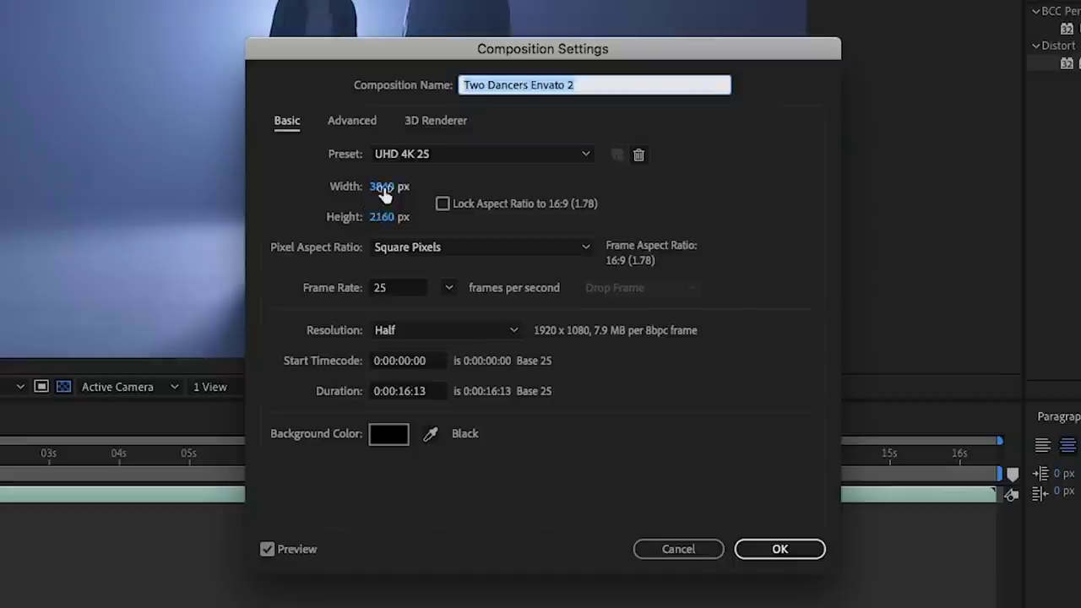
left_click(616, 286)
left_click(403, 185)
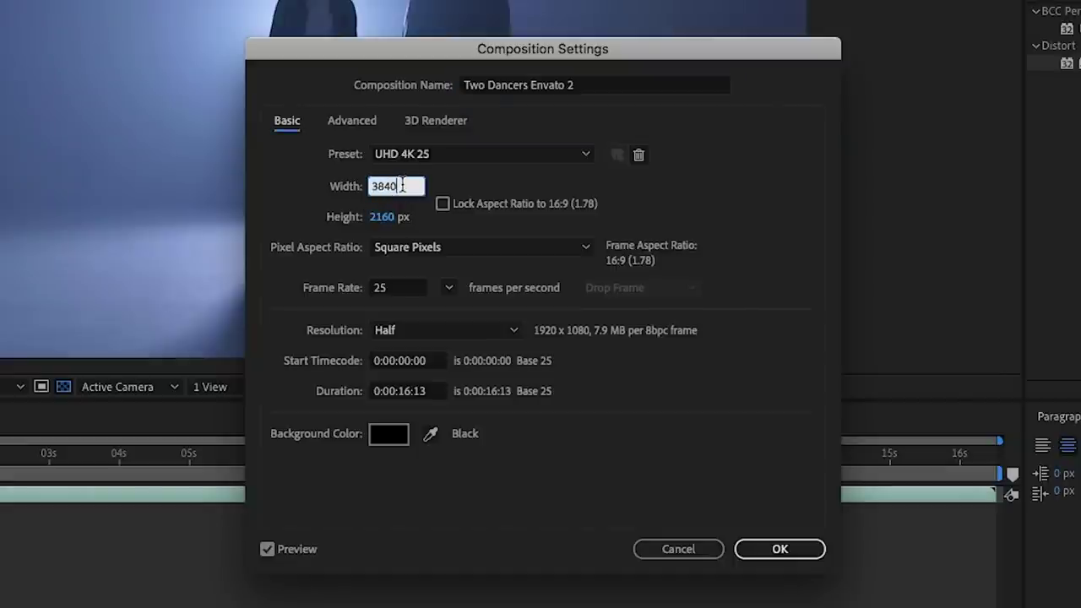
left_click(379, 217)
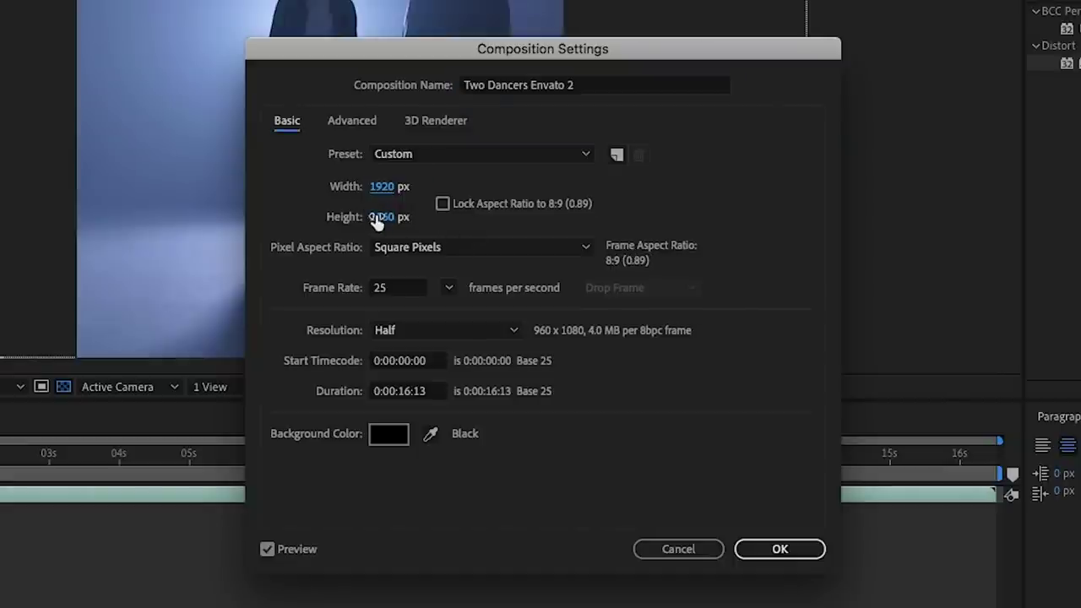
left_click(397, 217)
key("BackSpace")
key("BackSpace")
key("BackSpace")
key("BackSpace")
type("1080")
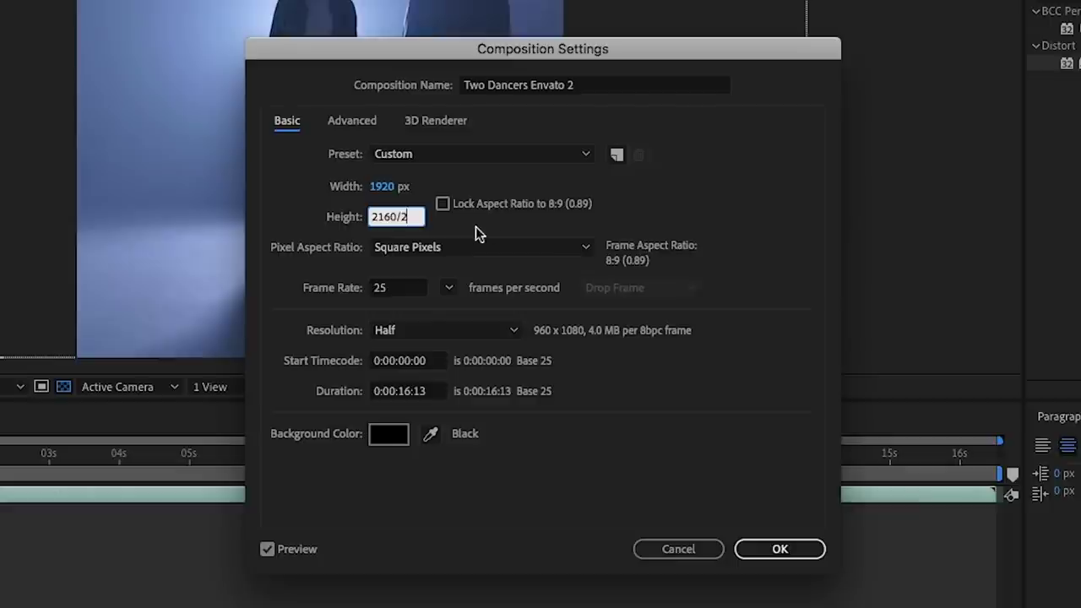
left_click(496, 223)
left_click(783, 549)
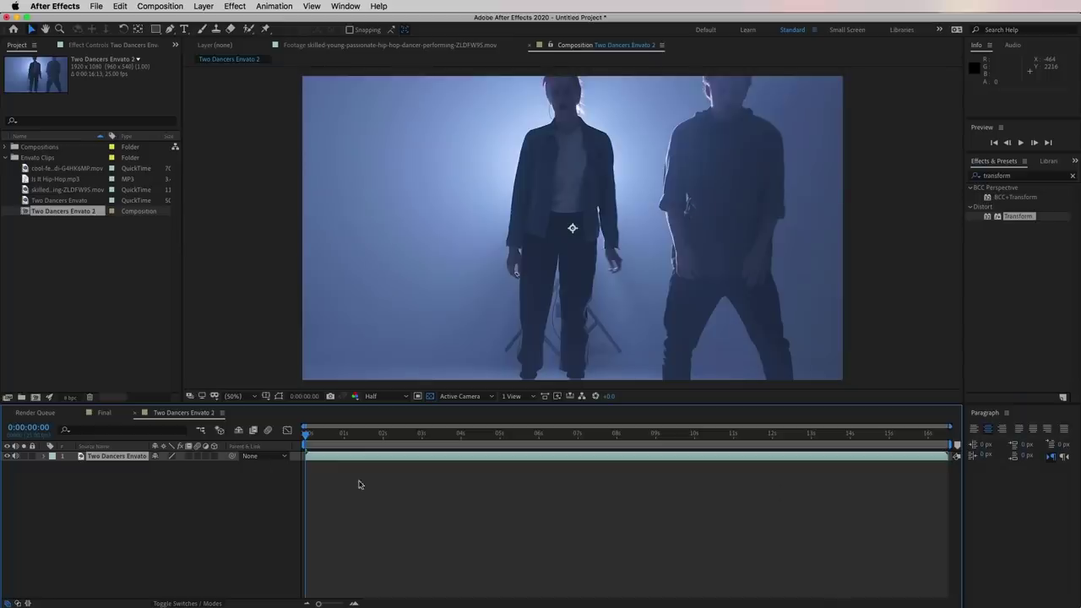
Scale the Two Dancers Envato layer to 50% so the footage fits the composition frame.
left_click(127, 458)
key("s")
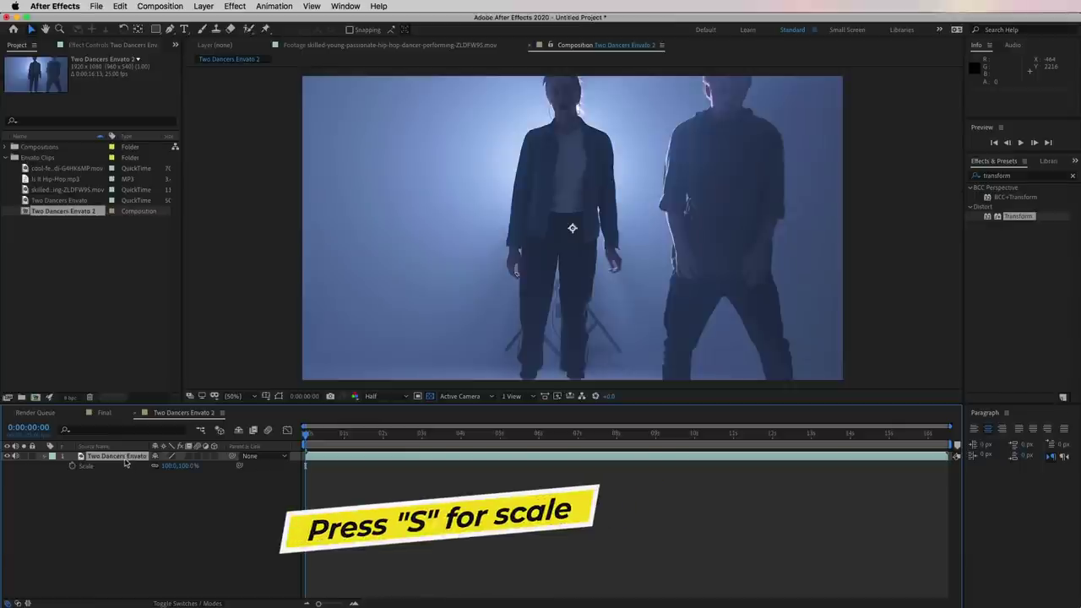
left_click(177, 465)
type("50")
key("Return")
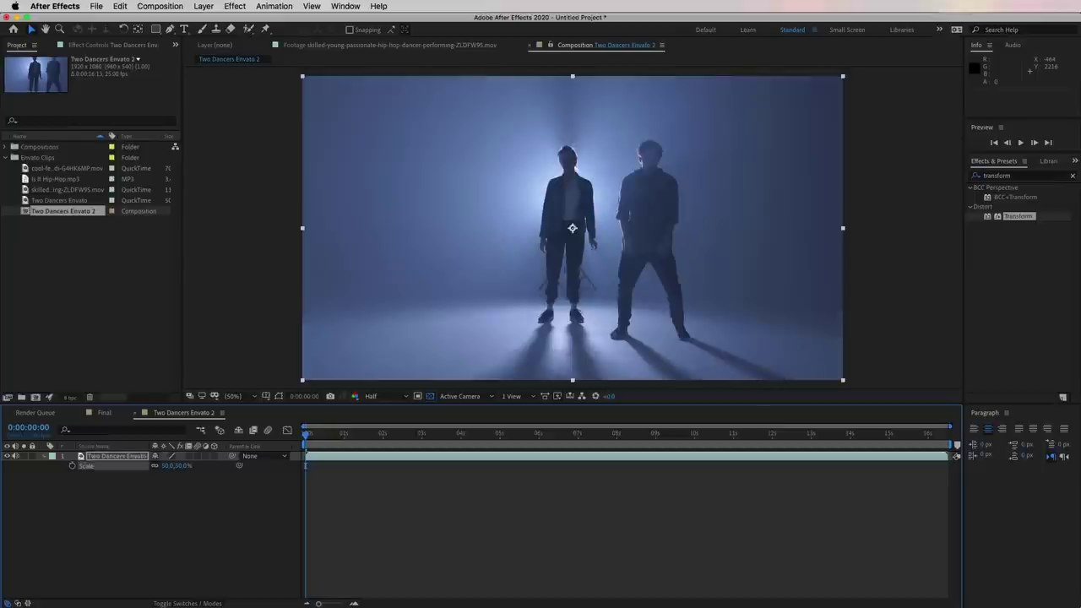
left_click(191, 522)
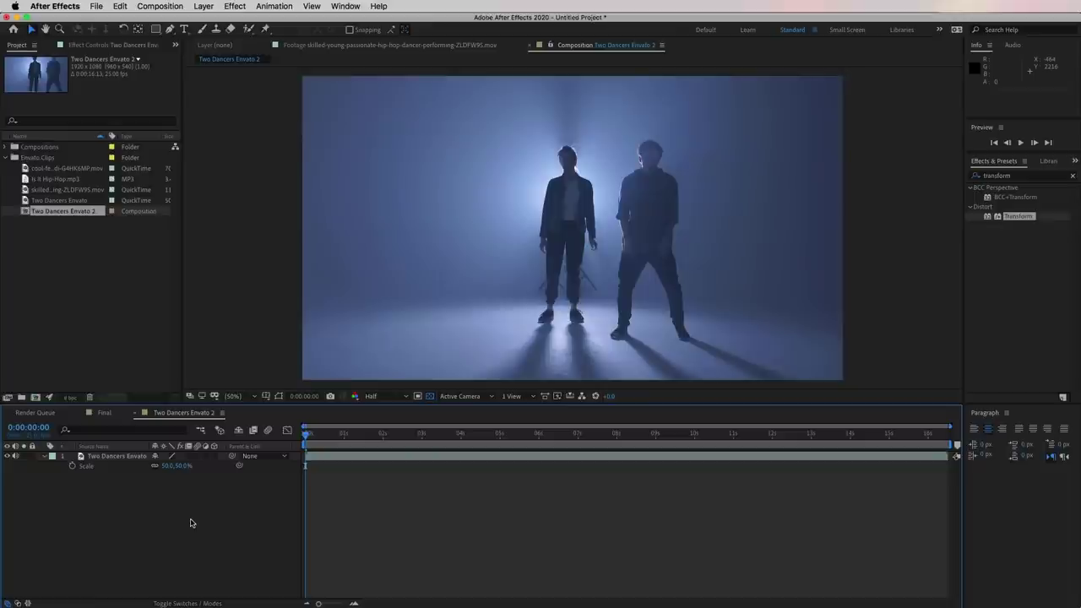
Add a new two-node camera layer named Camera 1, keeping the offered camera settings.
left_click(203, 6)
mouse_move(211, 19)
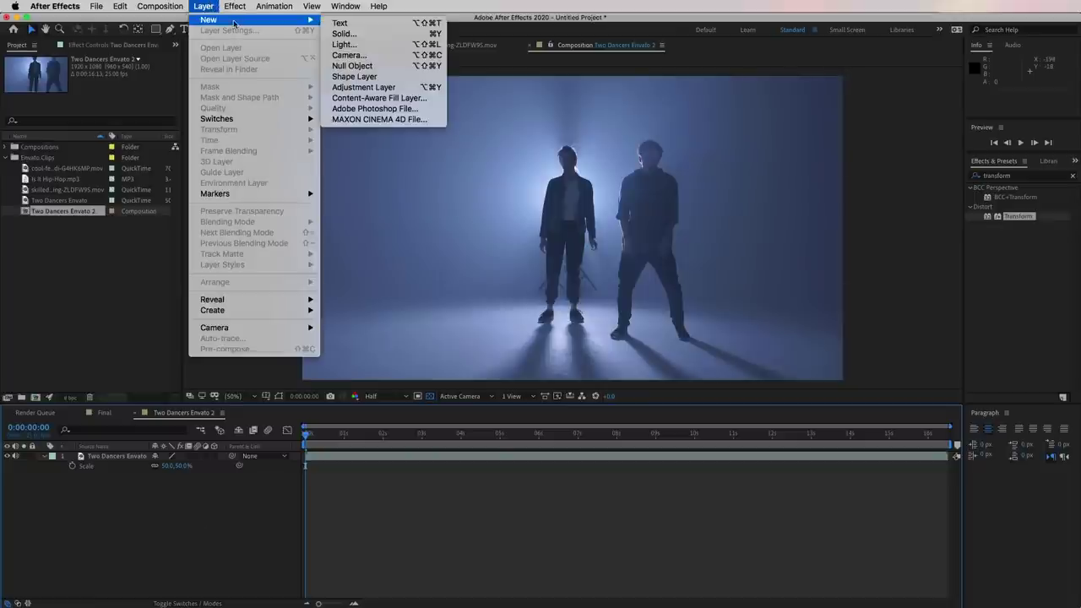
left_click(392, 56)
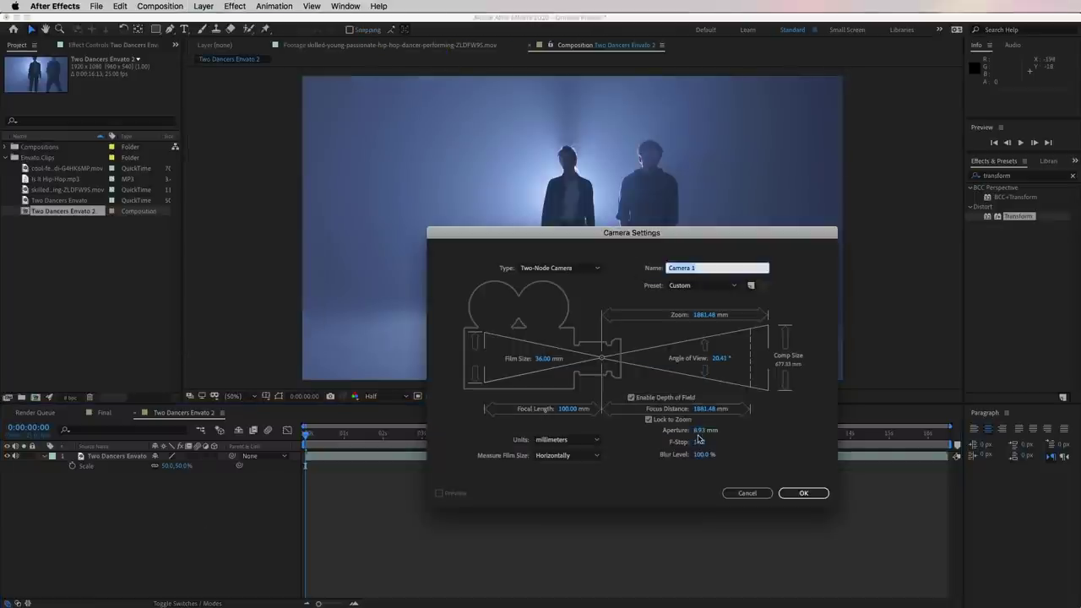
left_click(803, 492)
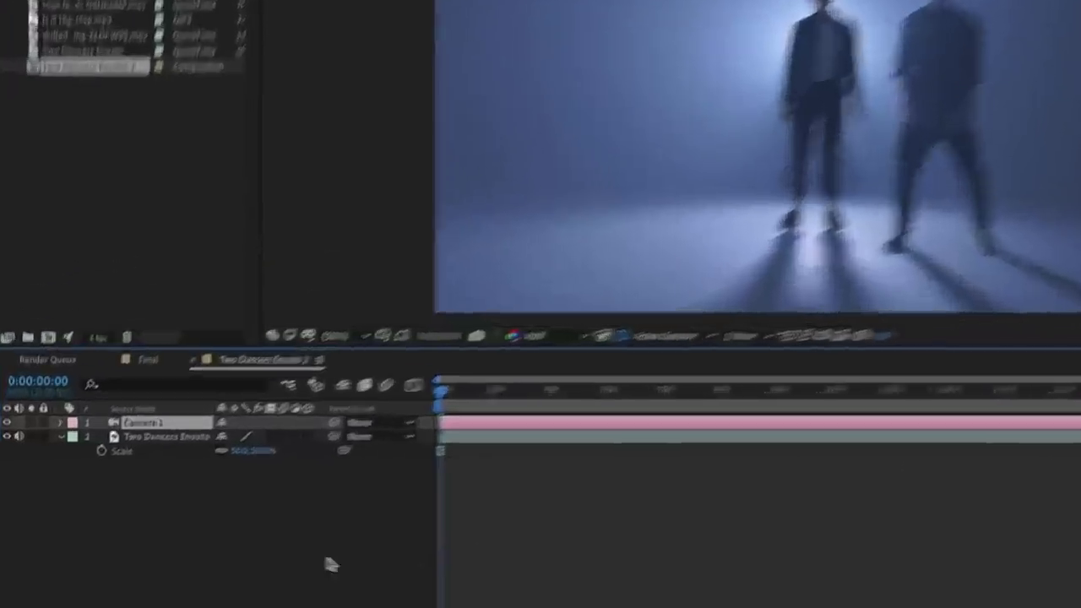
Turn the Two Dancers Envato footage into a 3D layer.
right_click(209, 474)
key("Escape")
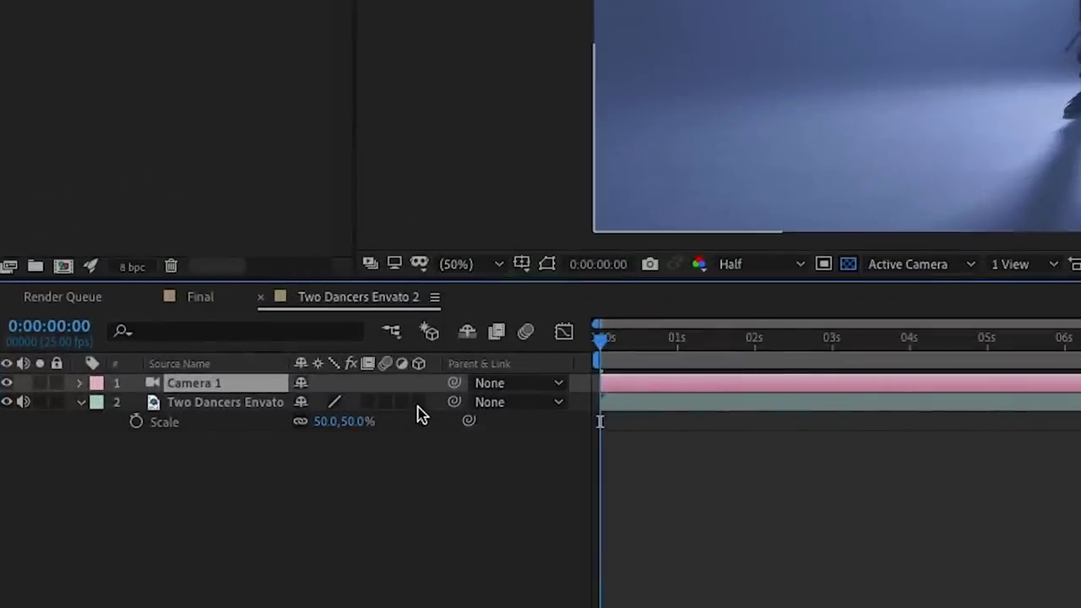
left_click(419, 403)
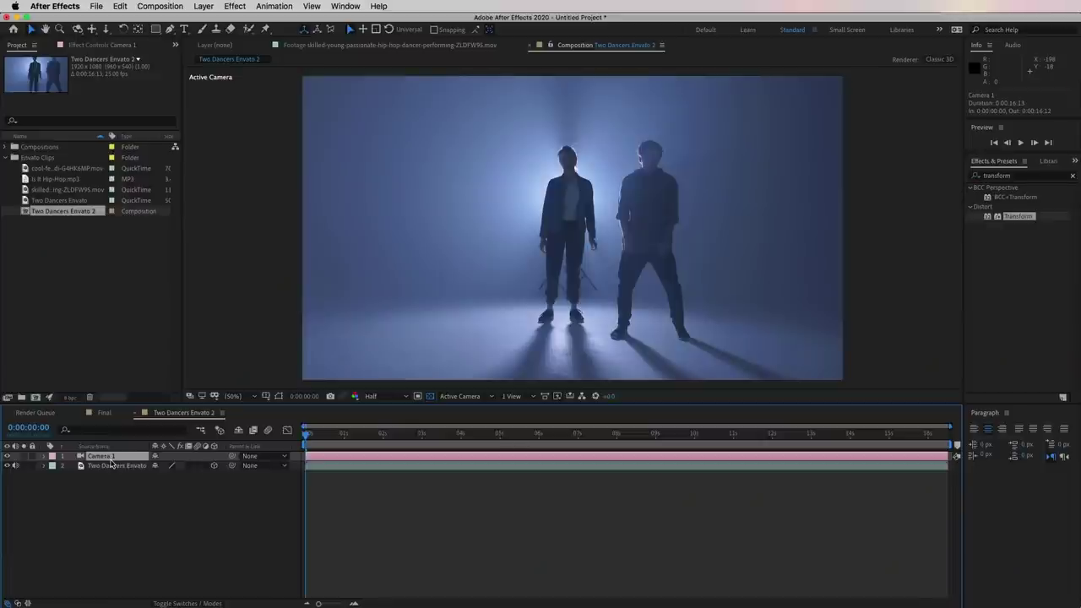
Expand Camera 1's Transform properties and select both Point of Interest and Position.
left_click(44, 457)
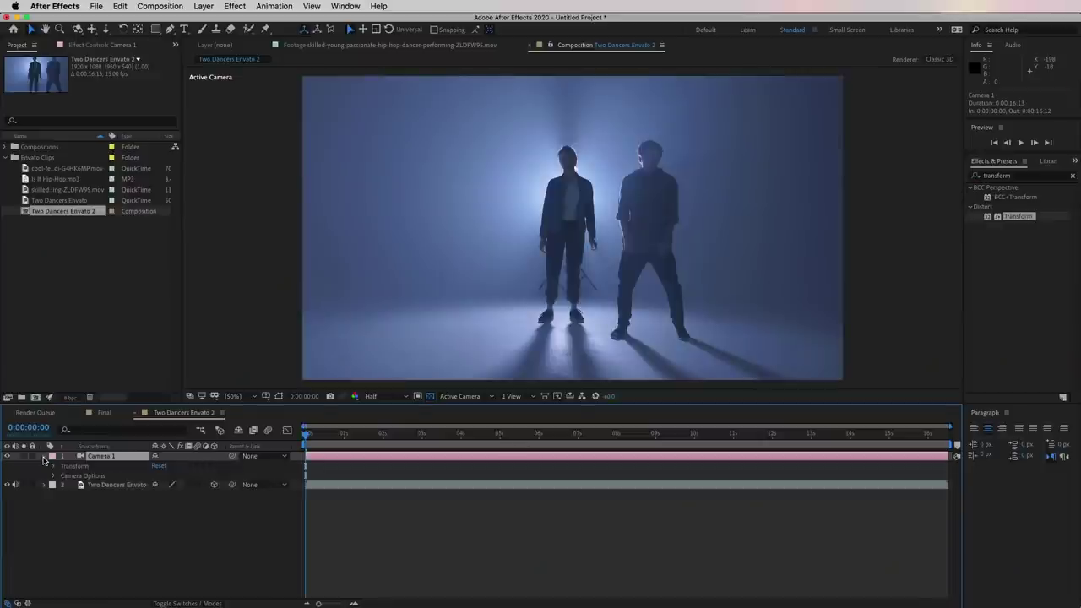
left_click(53, 467)
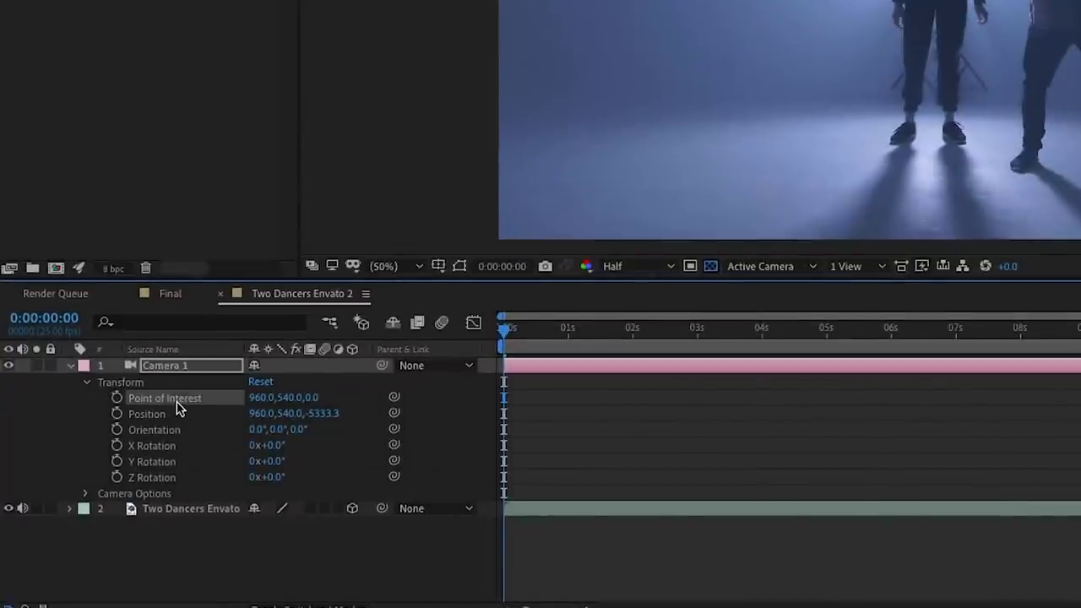
left_click(181, 415)
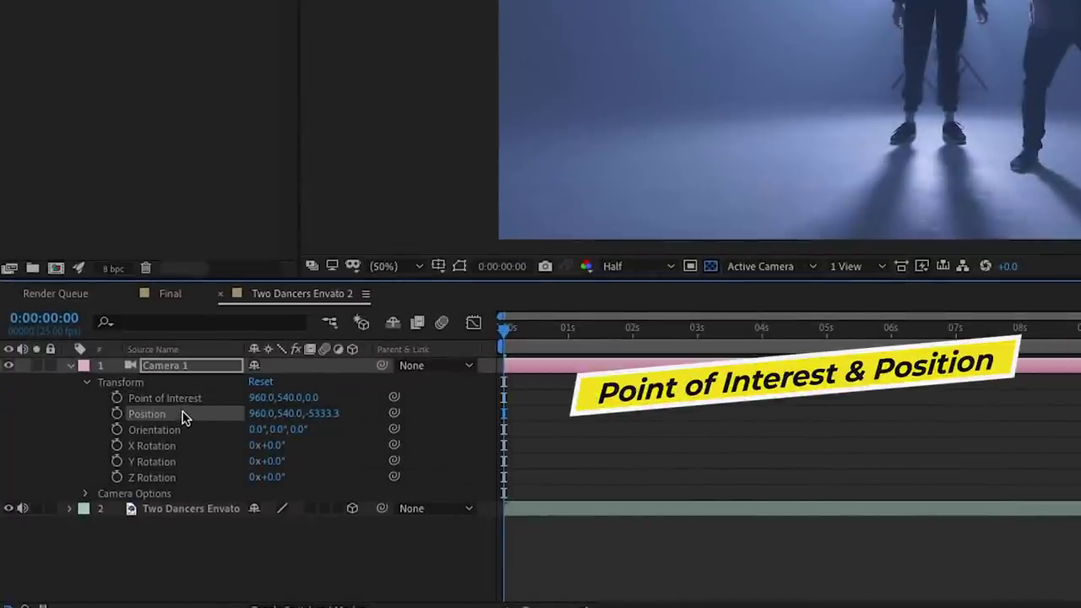
left_click(181, 399)
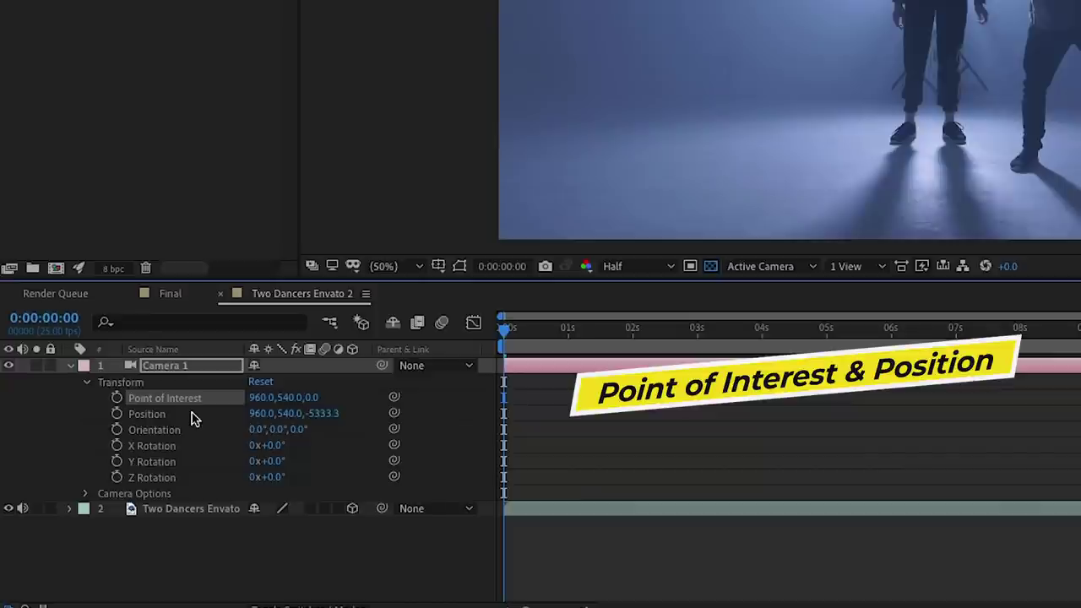
left_click(194, 415, "shift")
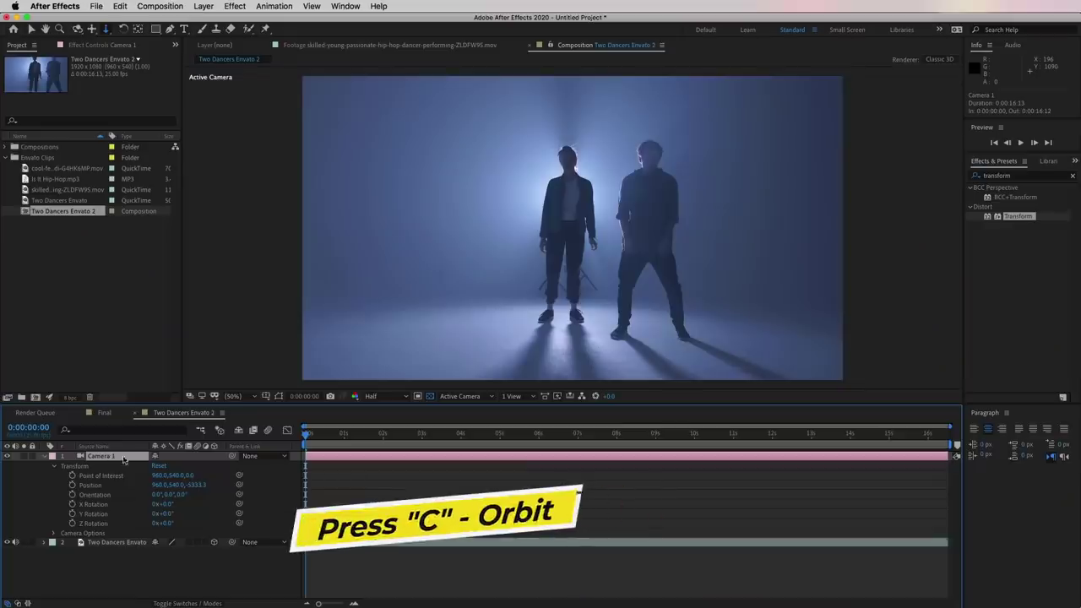
Try orbiting Camera 1 around the footage of the two dancers.
key("c")
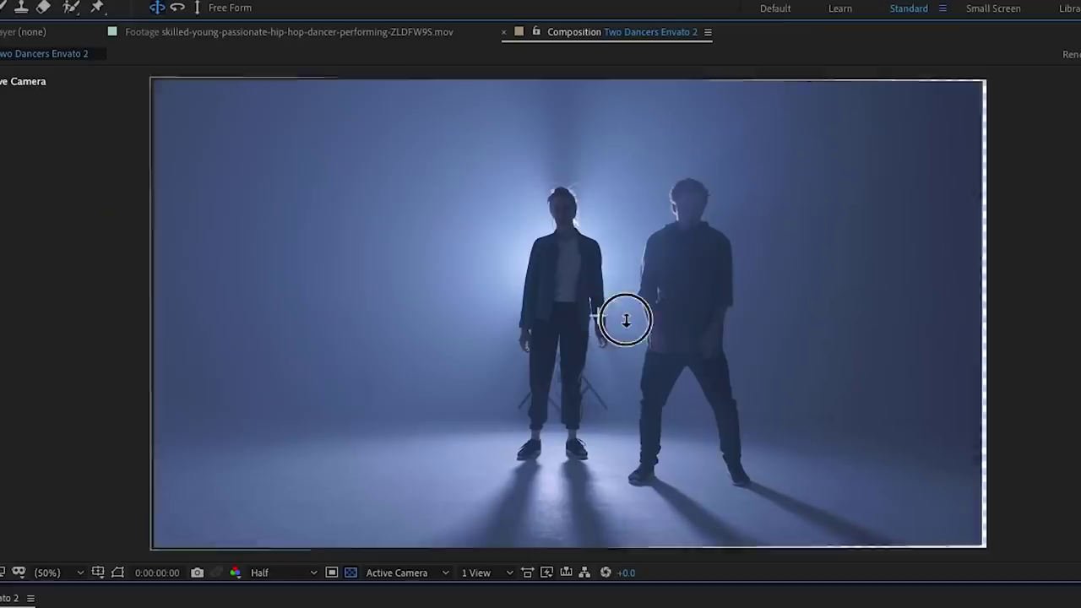
left_click_drag(606, 230, 675, 228)
left_click_drag(728, 314, 627, 290)
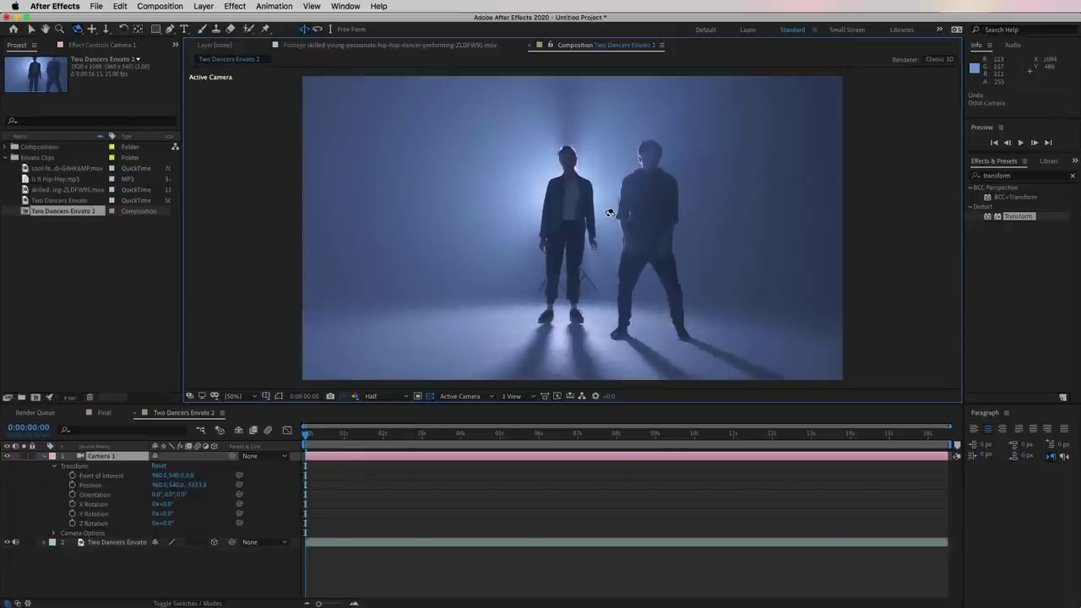
Try panning Camera 1 across the footage and undo the pan.
key("c")
left_click_drag(611, 213, 612, 251)
key("ctrl+z")
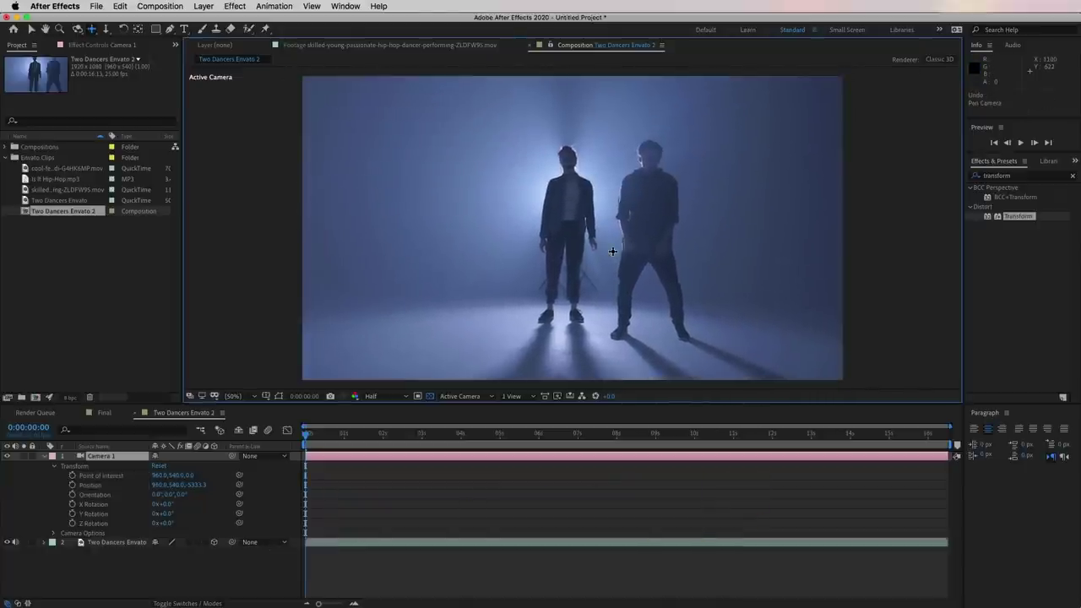
Try dollying Camera 1 in and out on the dancers.
key("c")
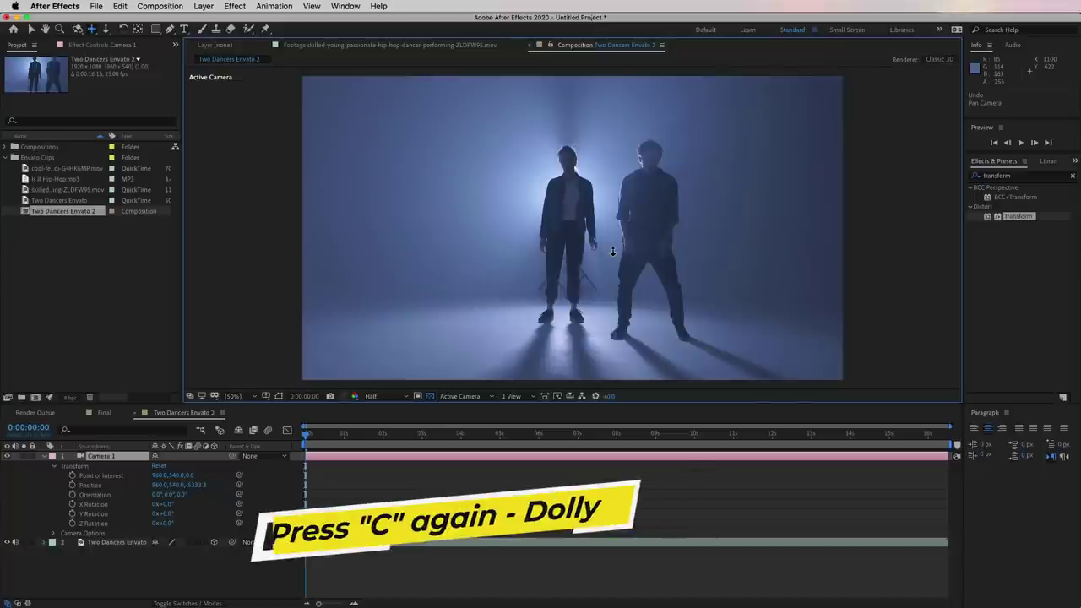
left_click_drag(613, 251, 677, 115)
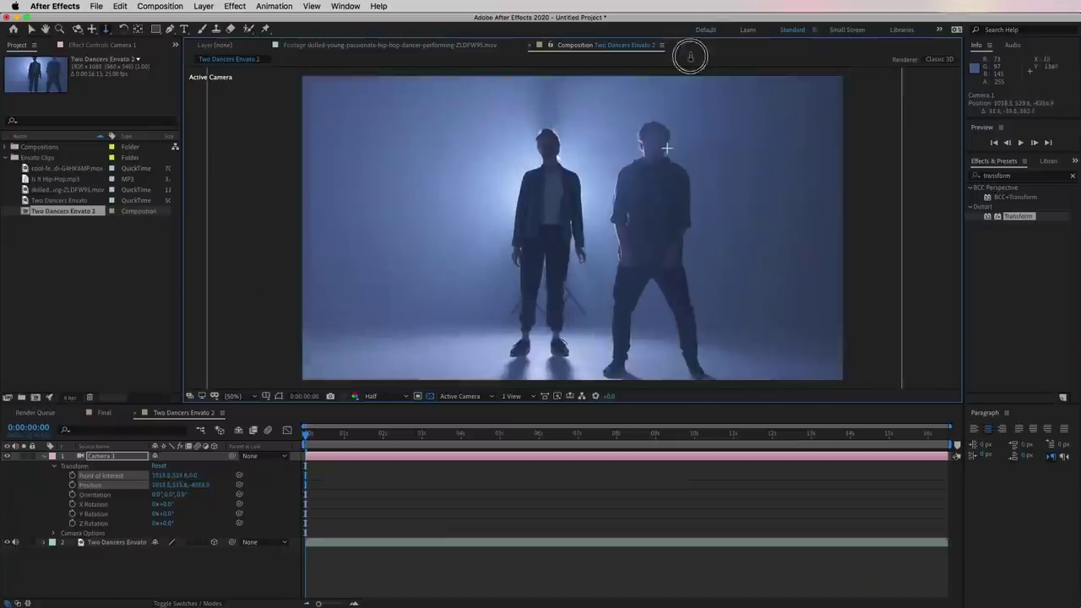
left_click_drag(689, 56, 586, 7)
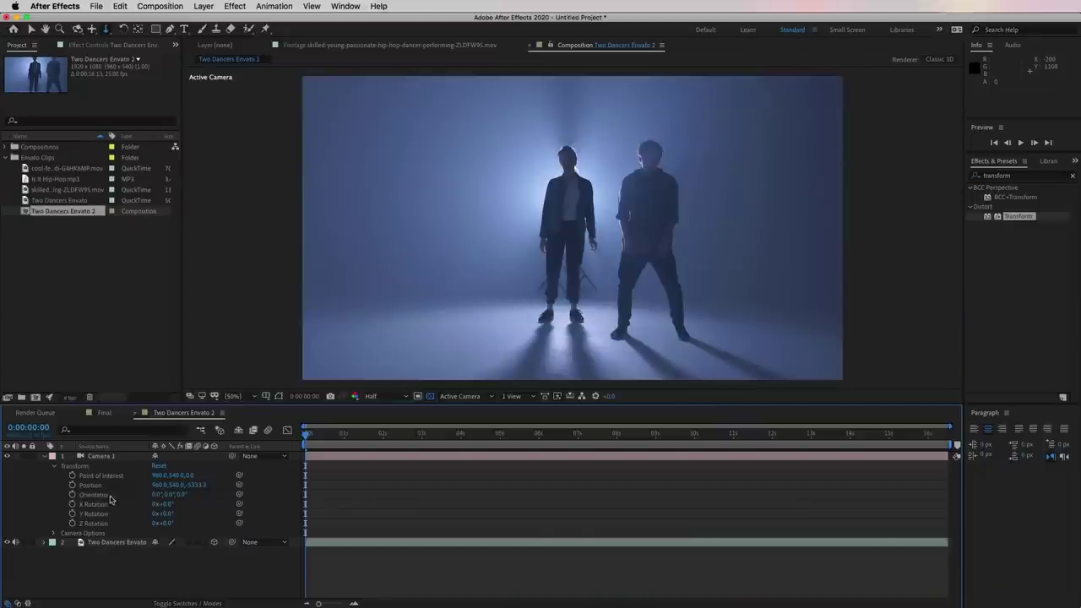
Select Camera 1's Point of Interest and Position, and dolly and pan in on the dancers to a position of about 1012, 576, -4394.
left_click(101, 477)
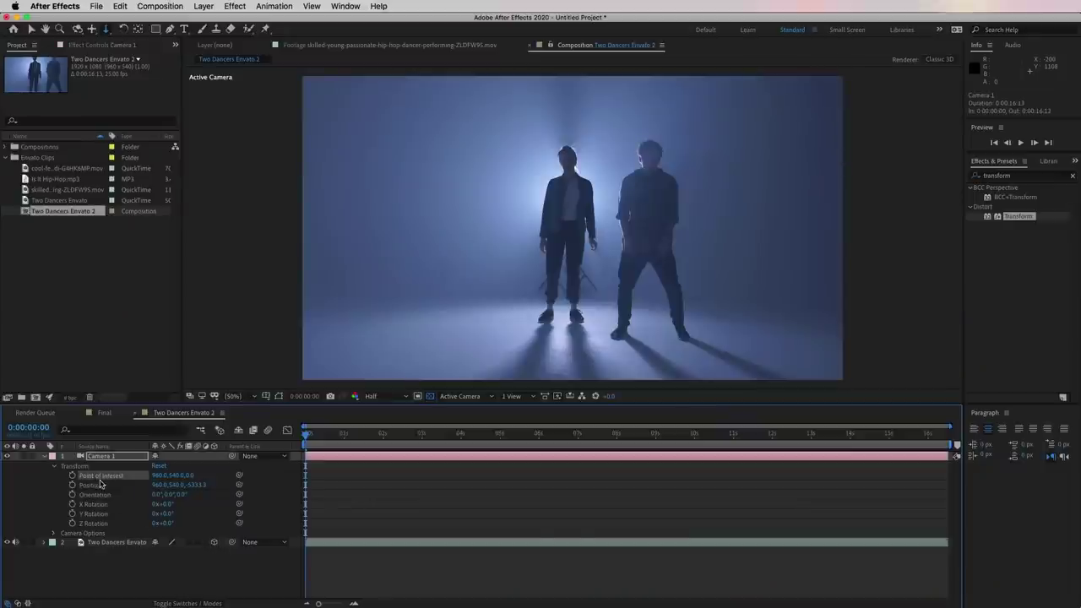
scroll(572, 306, "up", 2)
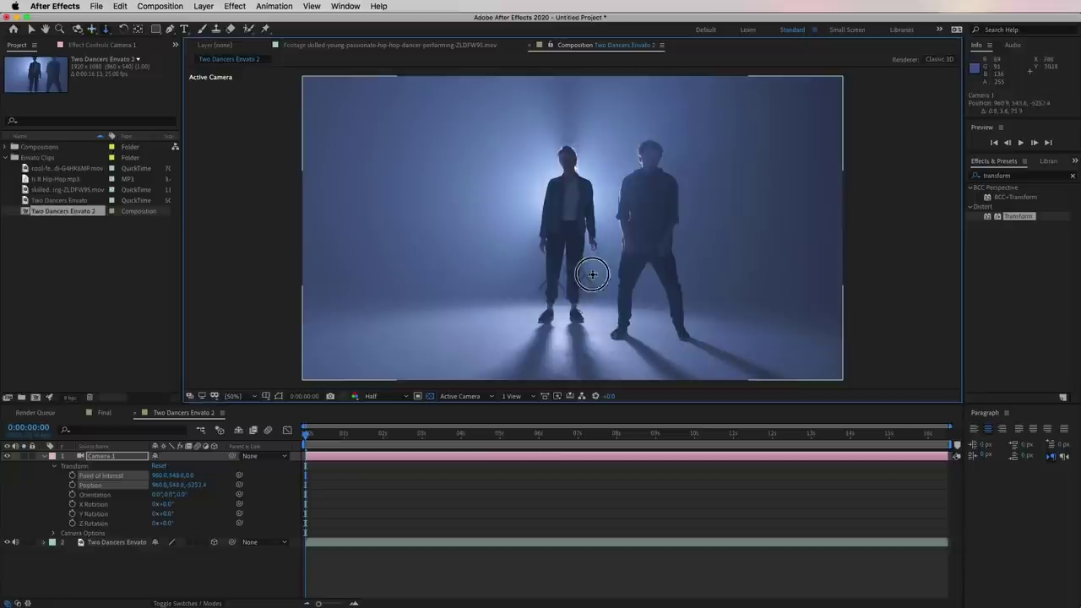
scroll(608, 211, "up", 10)
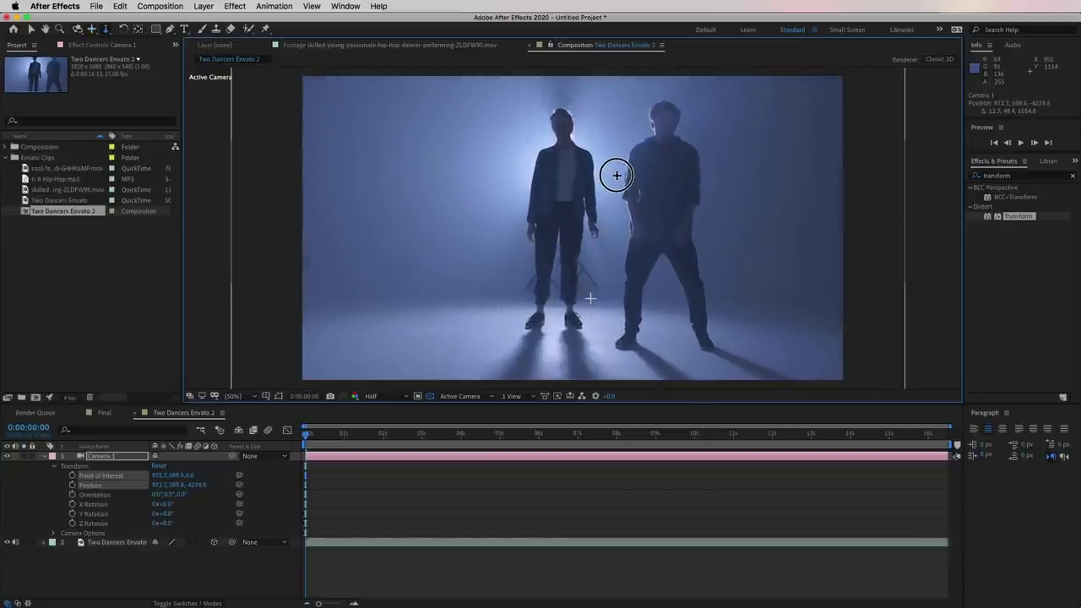
scroll(615, 178, "down", 2)
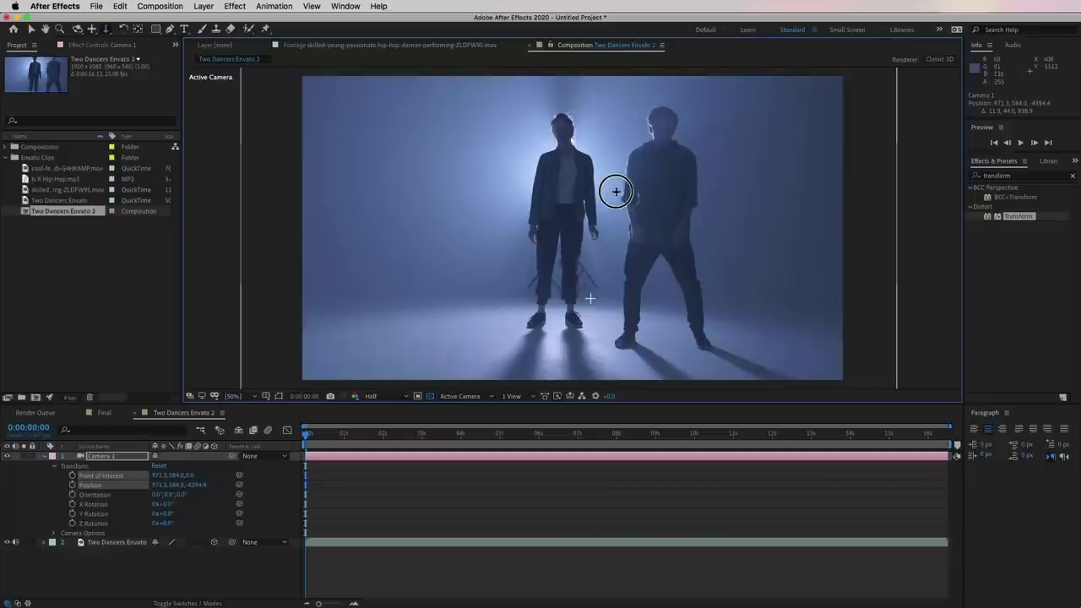
key("c")
left_click_drag(603, 203, 586, 208)
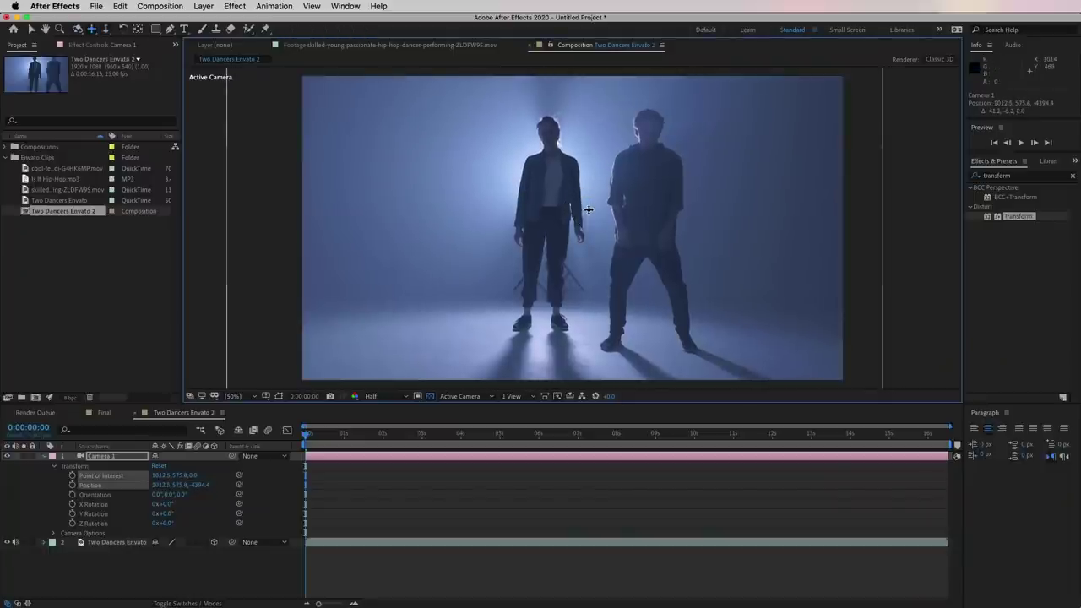
Keyframe Camera 1's Point of Interest and Position at 0:00:00:14, and pan it to about 796, 586 at 0:00:01:11 to reframe the dancers.
mouse_move(325, 439)
left_mouse_down()
mouse_move(313, 437)
mouse_move(327, 439)
left_mouse_up()
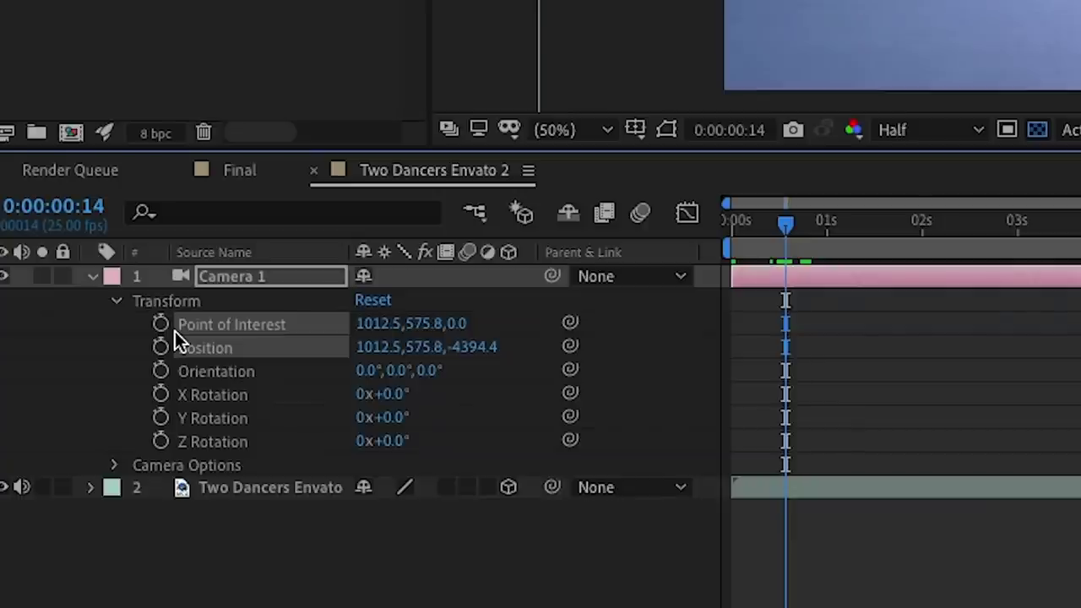
left_click(161, 326)
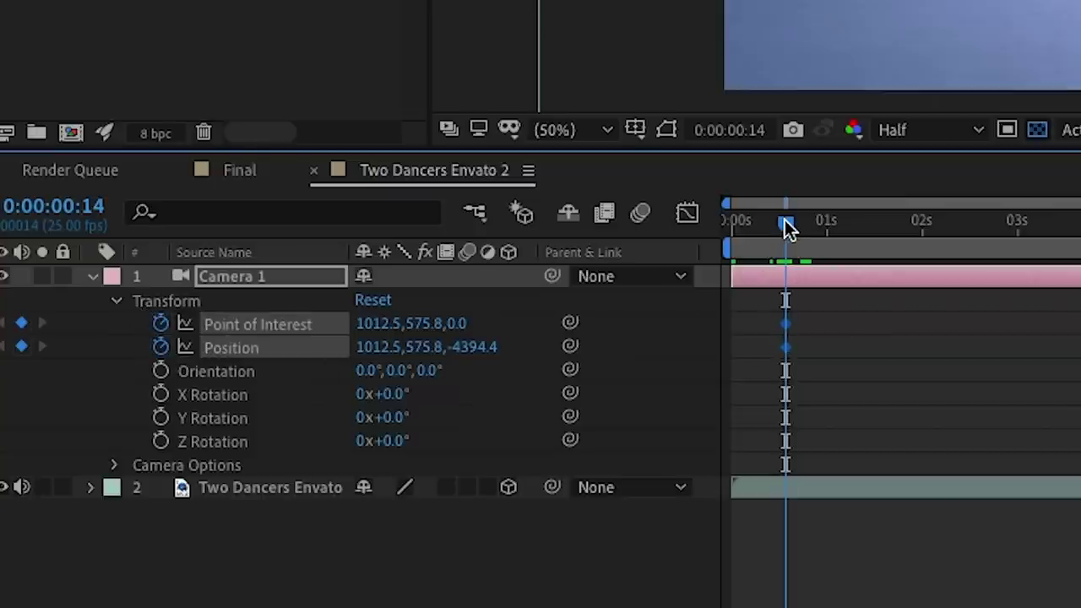
left_click_drag(785, 226, 867, 266)
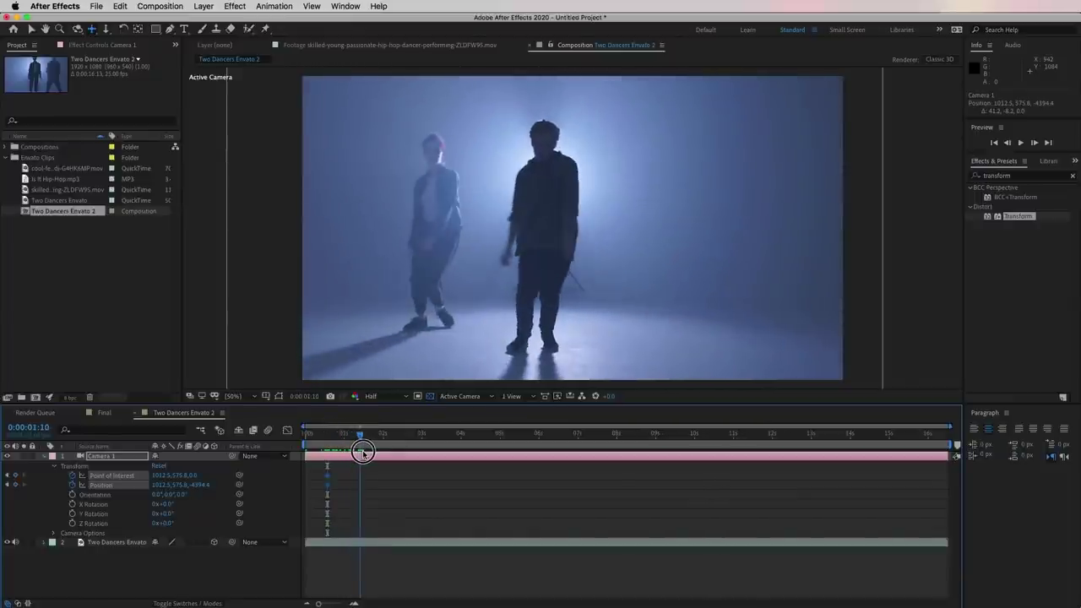
left_click_drag(362, 451, 361, 434)
left_click_drag(482, 319, 550, 314)
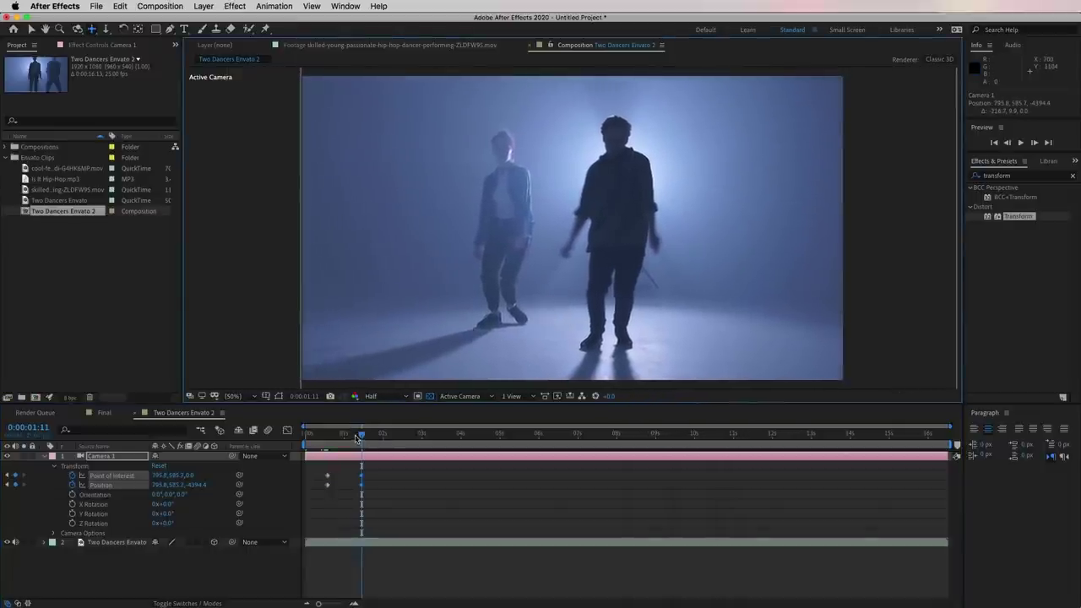
key("space")
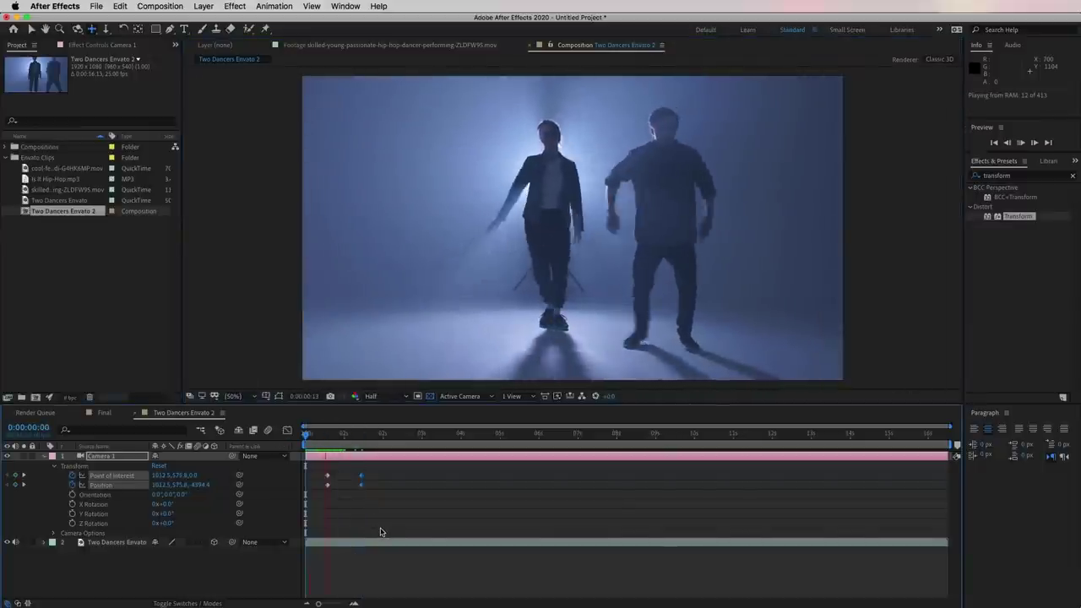
Preview the move and keyframe Camera 1 at 0:00:01:16, panned and dollied in to about 790, 606, -3329.
key("space")
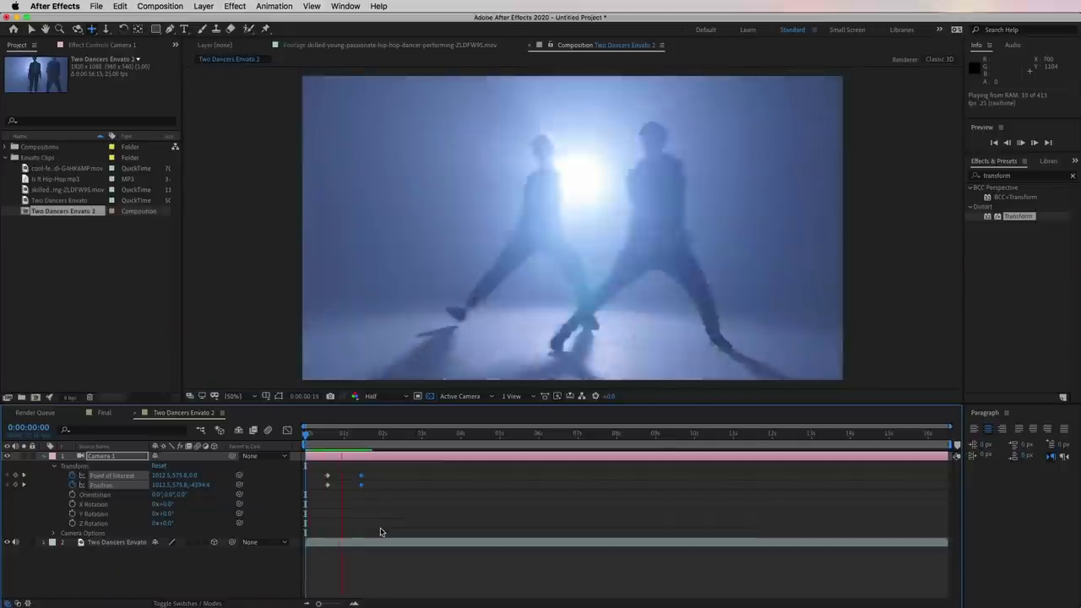
key("space")
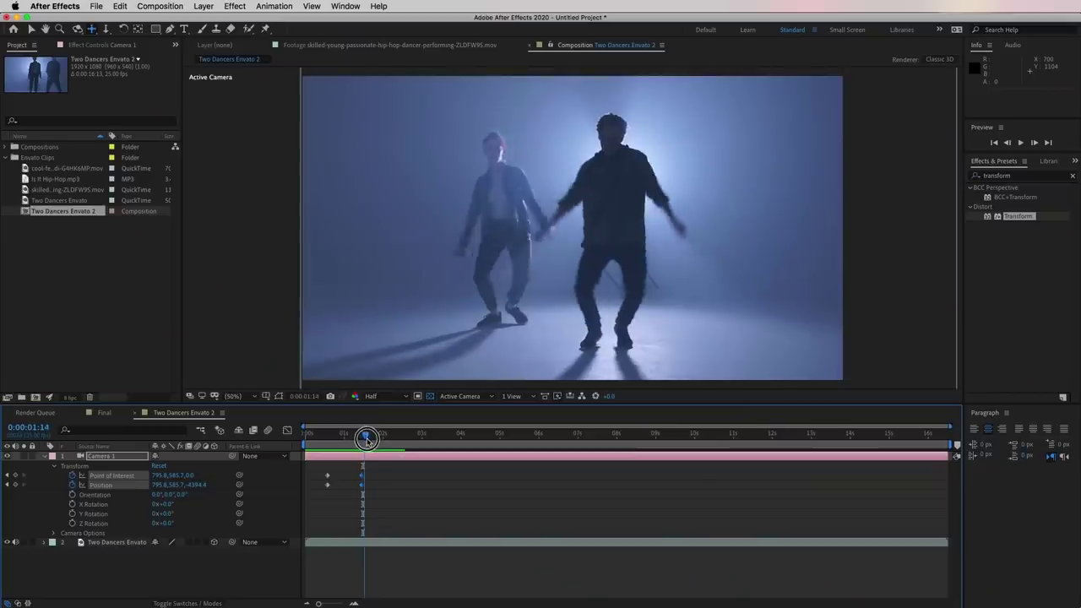
left_click_drag(367, 438, 369, 435)
left_click_drag(571, 276, 563, 166)
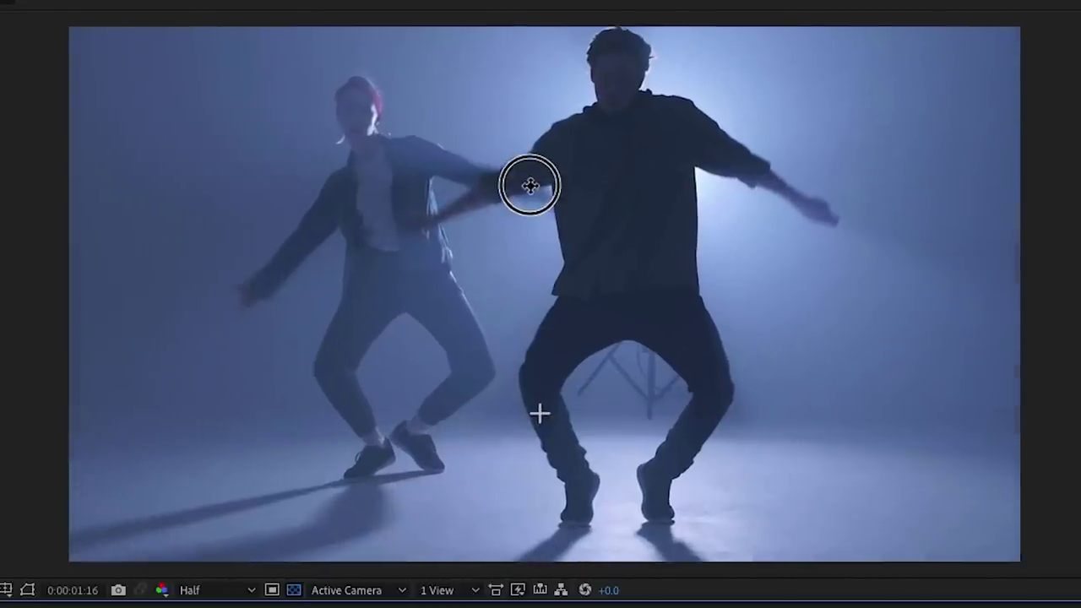
left_click_drag(526, 230, 527, 251)
left_click_drag(523, 381, 537, 268)
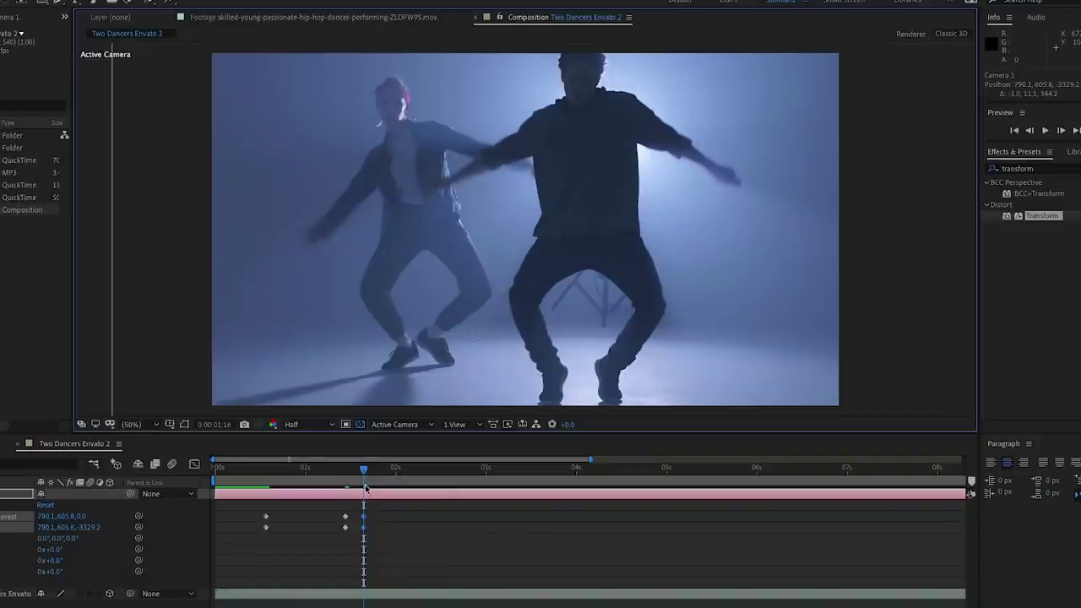
Keyframe Camera 1 dollied out to about 790, 606, -4006 at 0:00:01:22 and in to about 780, 553, -3411 at 0:00:02:02.
left_click_drag(366, 467, 387, 482)
left_click_drag(507, 287, 535, 491)
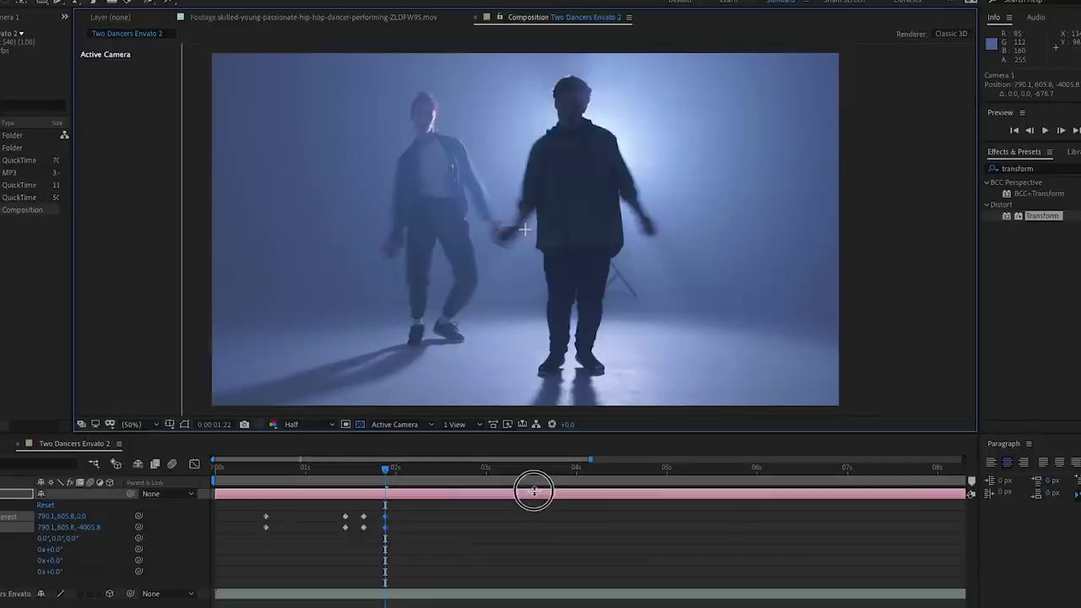
left_click_drag(386, 471, 406, 481)
left_click_drag(502, 344, 502, 174)
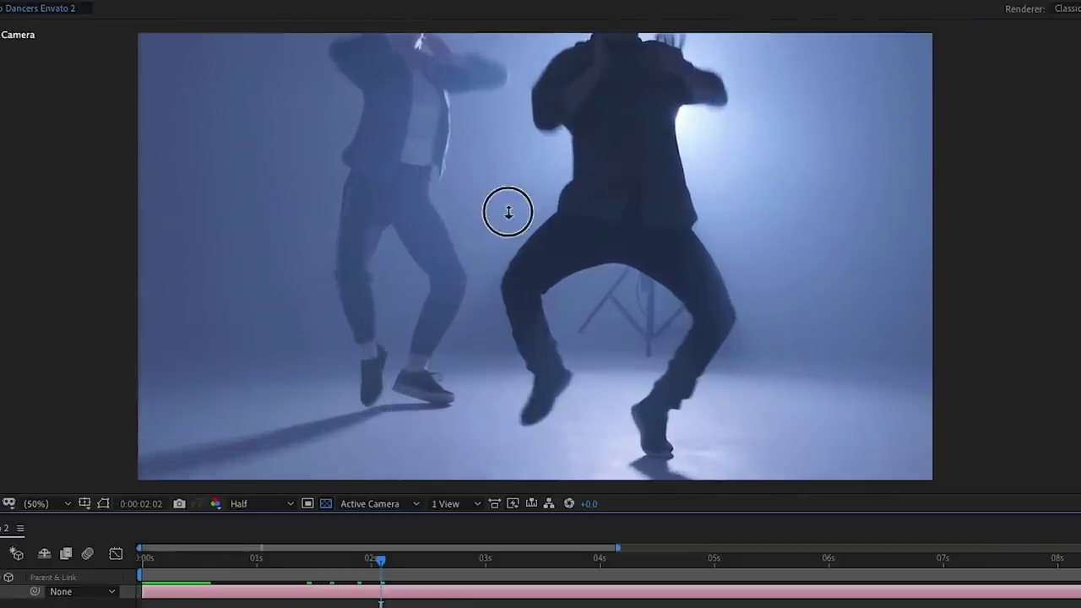
left_click_drag(508, 212, 505, 267)
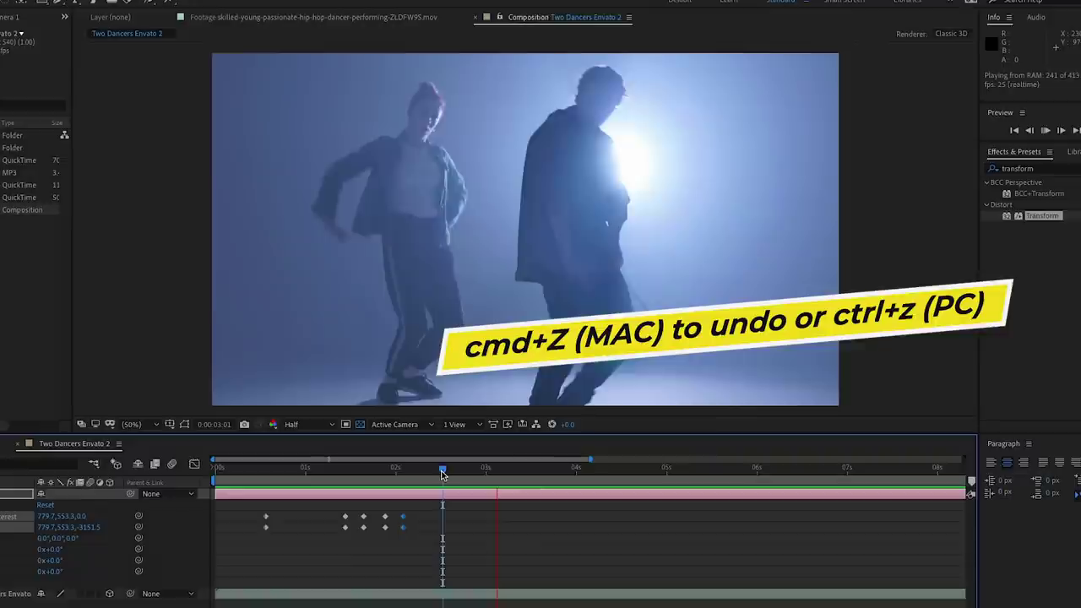
left_click(404, 469)
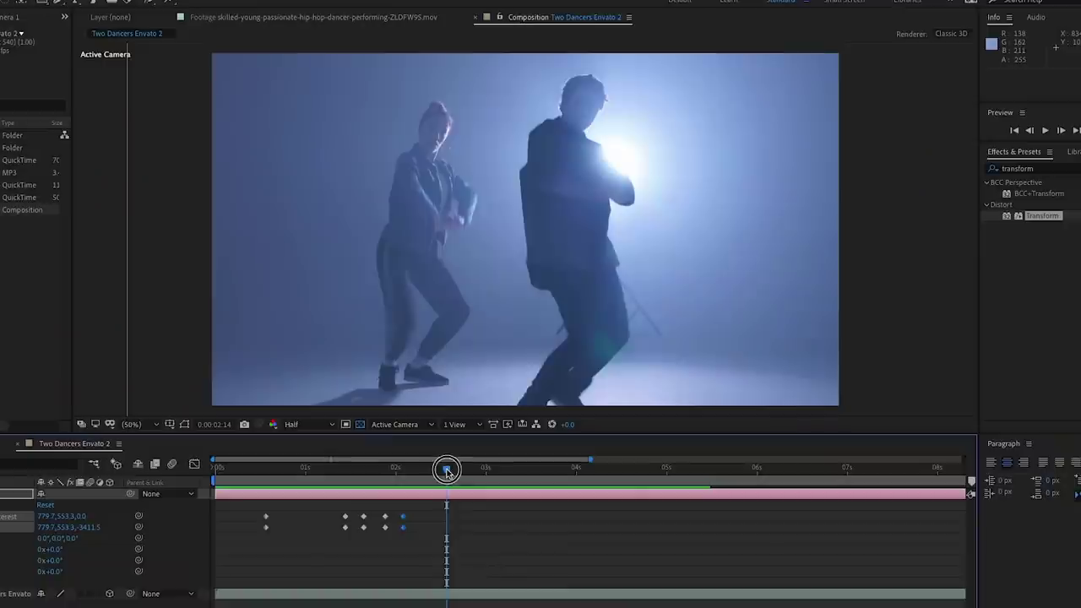
Review the footage after the last keyframe and add unchanged Point of Interest and Position keyframes for Camera 1 at 0:00:03:04.
left_click_drag(447, 471, 425, 504)
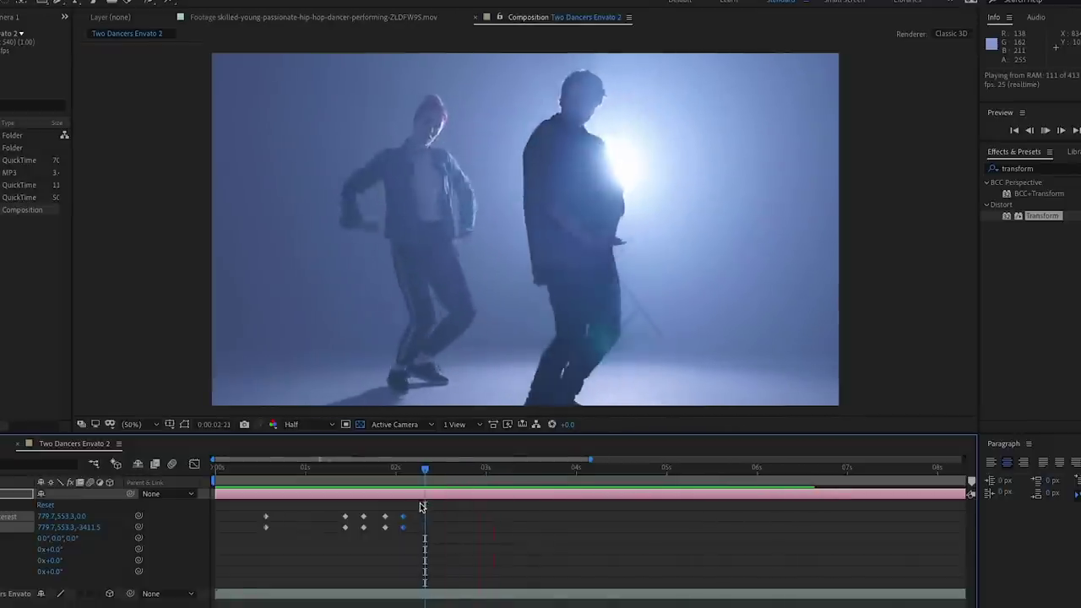
key("space")
left_click_drag(469, 473, 500, 492)
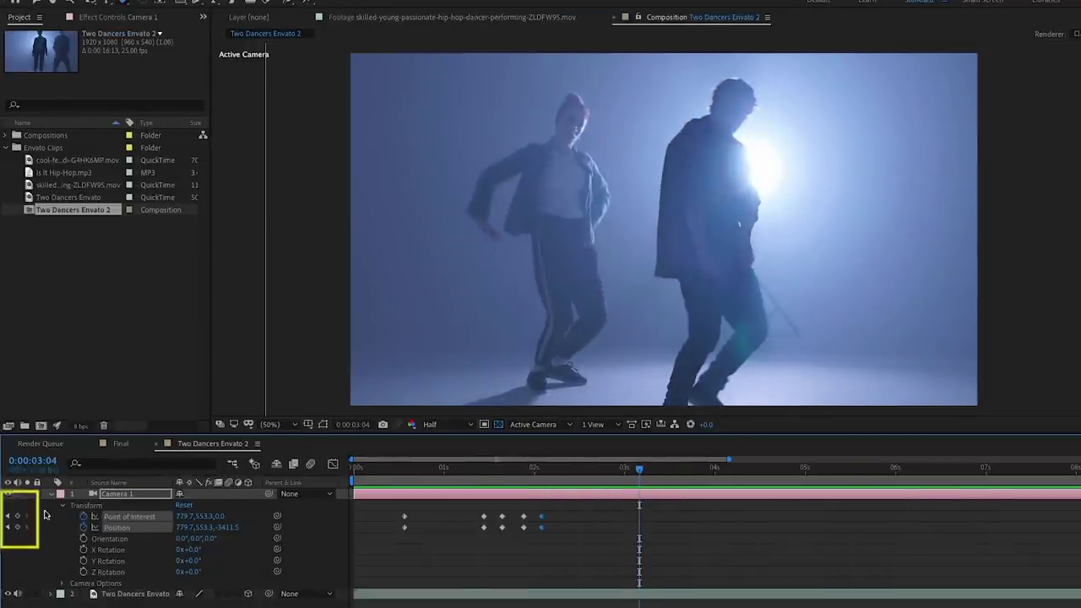
left_click(18, 519)
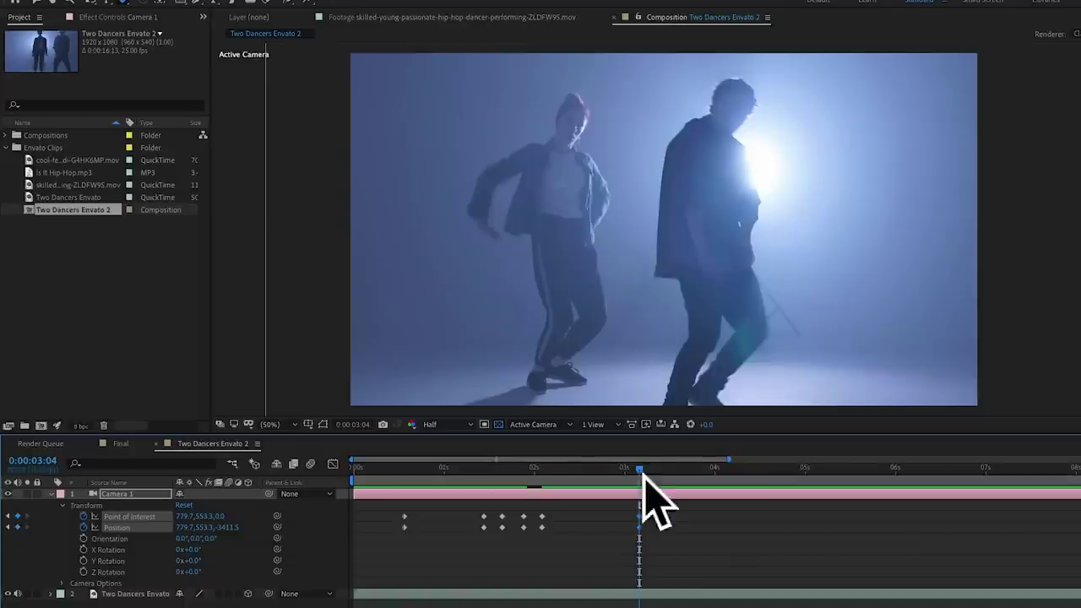
Pan and dolly Camera 1 to about 972, 592, -3780 at 0:00:03:13 to reframe the dancers.
left_click_drag(643, 474, 672, 479)
mouse_move(735, 259)
left_mouse_down()
mouse_move(763, 403)
mouse_move(789, 380)
mouse_move(754, 332)
mouse_move(688, 332)
left_mouse_up()
key("g")
left_click(639, 470)
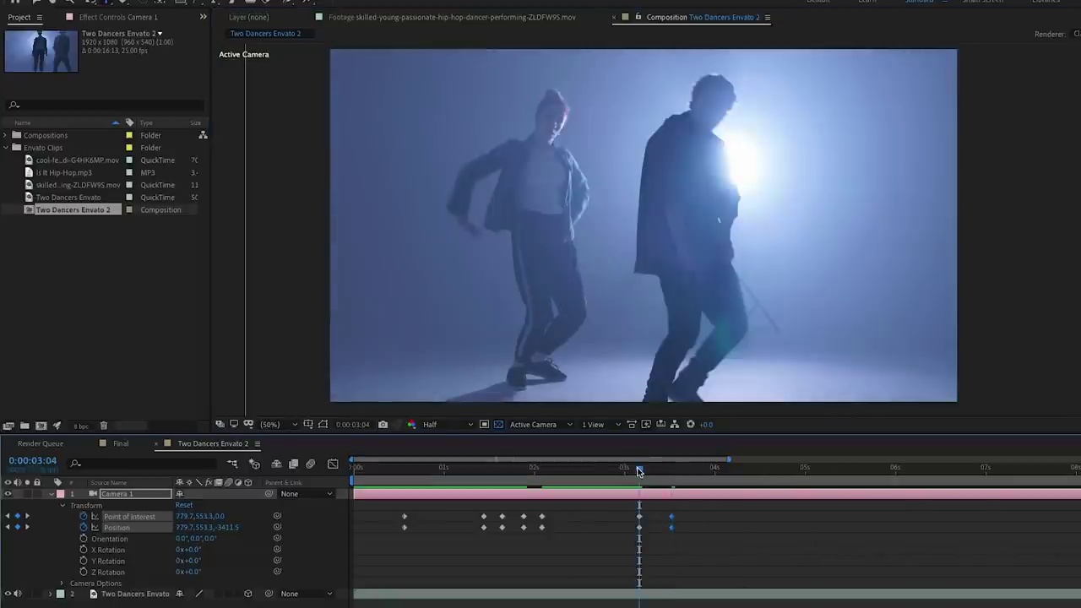
left_click_drag(639, 470, 672, 482)
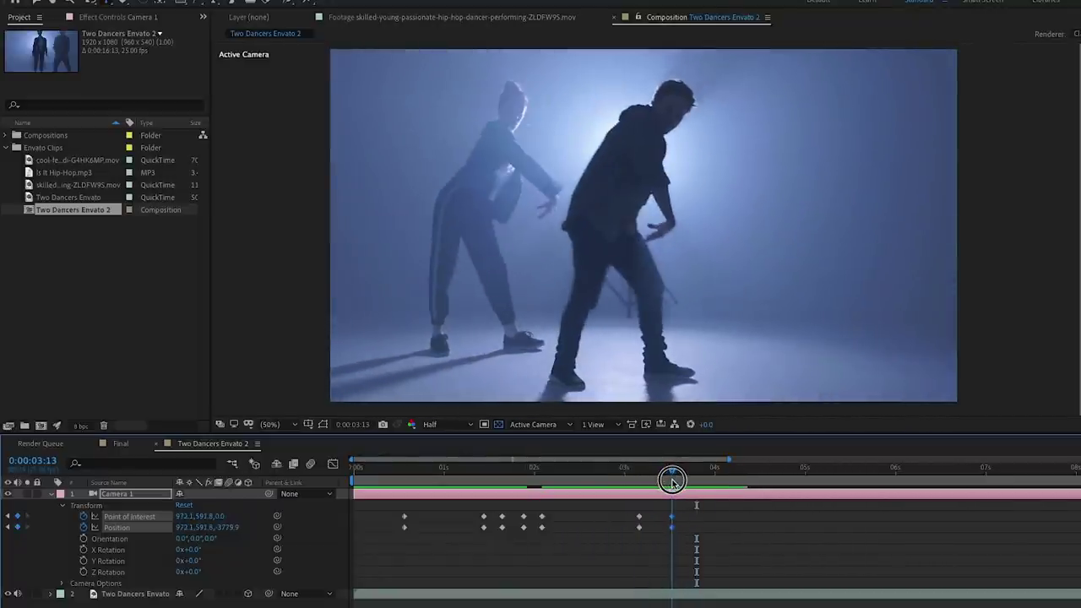
Keyframe Camera 1 following the dancers onward to 0:00:05:15, ending at about 1042, 584, -3376.
left_click(17, 516)
left_click(717, 485)
mouse_move(755, 477)
left_mouse_down()
mouse_move(842, 328)
mouse_move(820, 341)
mouse_move(895, 333)
left_mouse_up()
left_click(800, 508)
left_click(859, 470)
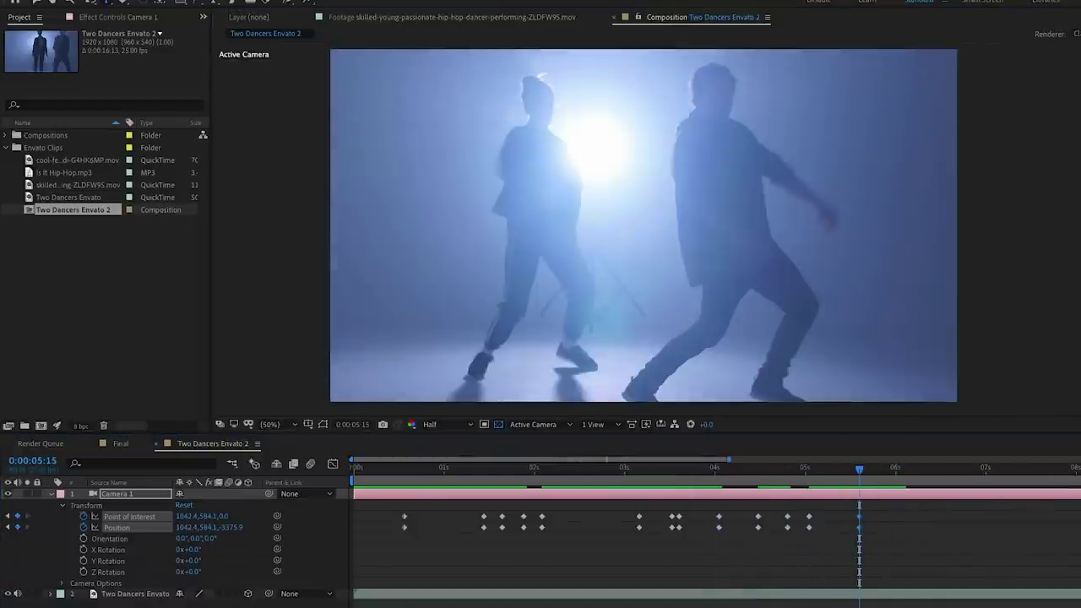
Keyframe Camera 1 pans and dollies following the dancers from 0:00:06:00 to 0:00:07:13, ending at about 801, 596, -4340.
left_click(895, 470)
left_click_drag(794, 279, 741, 261)
left_click(927, 471)
left_click_drag(760, 321, 723, 349)
left_click(994, 467)
left_click(1033, 471)
left_click_drag(760, 278, 740, 307)
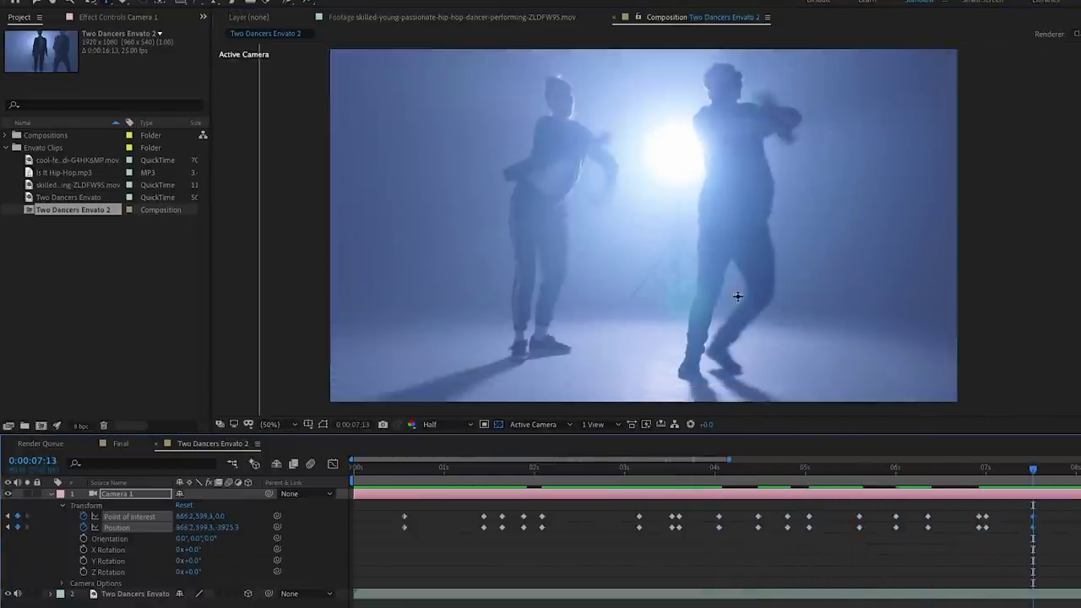
scroll(818, 482, "right", 5)
left_click_drag(743, 253, 780, 481)
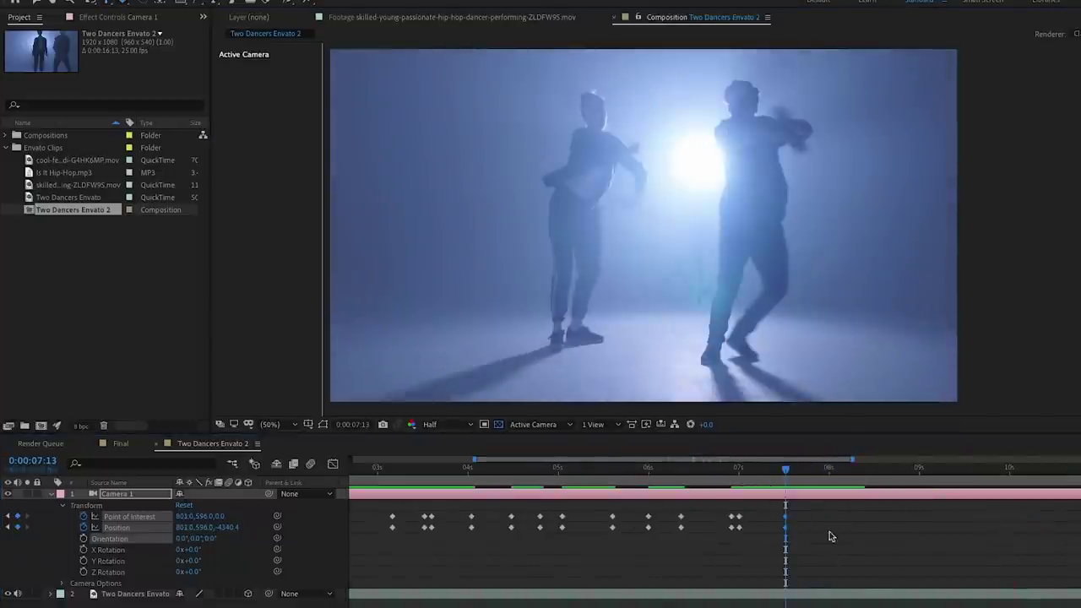
Keyframe further Camera 1 pans and dollies that follow the dancers between about 0:00:07:21 and 0:00:09:06.
left_click(815, 469)
left_click(839, 470)
left_click(875, 470)
left_click(897, 470)
left_click_drag(591, 169, 545, 116)
left_click(915, 470)
left_click_drag(718, 219, 681, 177)
left_click(929, 469)
left_click_drag(591, 321, 532, 253)
left_click(941, 470)
left_click_drag(608, 186, 557, 109)
Continue keyframing Camera 1 on the dancers' moves between about 0:00:09:19 and 0:00:10:10.
left_click(988, 479)
left_click_drag(642, 253, 616, 211)
left_click(999, 477)
left_click(1028, 477)
left_click(1049, 475)
left_click_drag(667, 270, 637, 241)
Keyframe Camera 1 on the dancers from about 0:00:12:11 to 0:00:13:01, reaching about 690, 669, -3624, and play back the animation.
left_click(731, 477)
left_click_drag(710, 304, 683, 282)
left_click(784, 475)
left_click(809, 483)
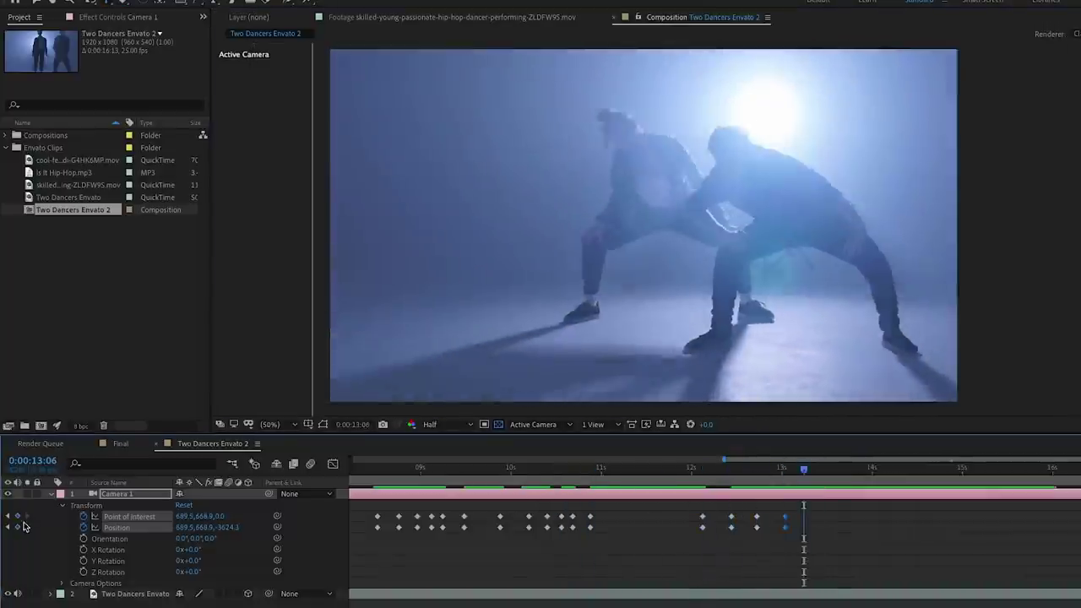
key("space")
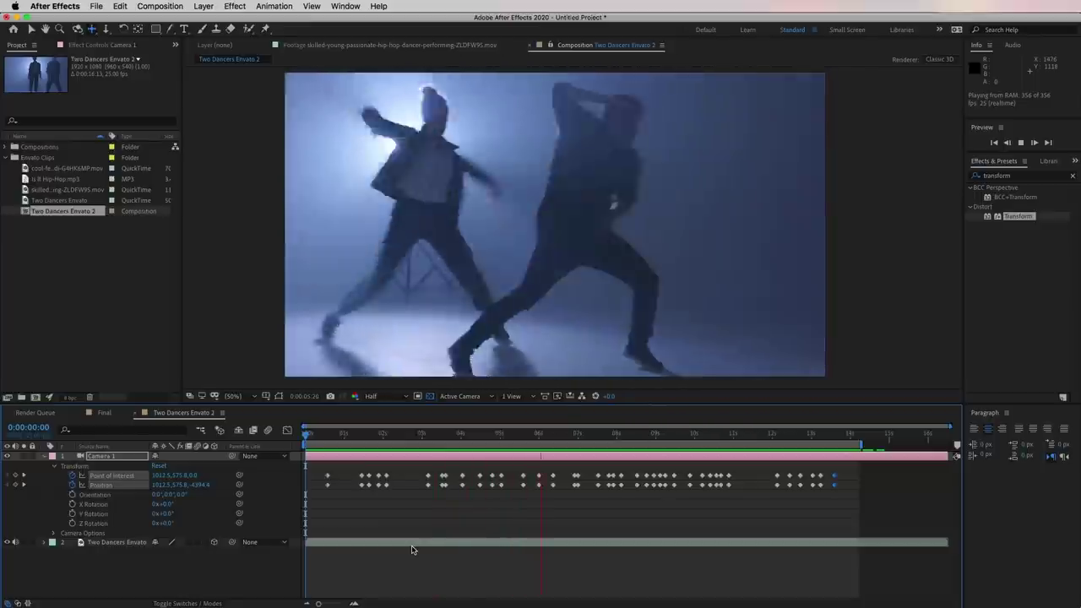
key("space")
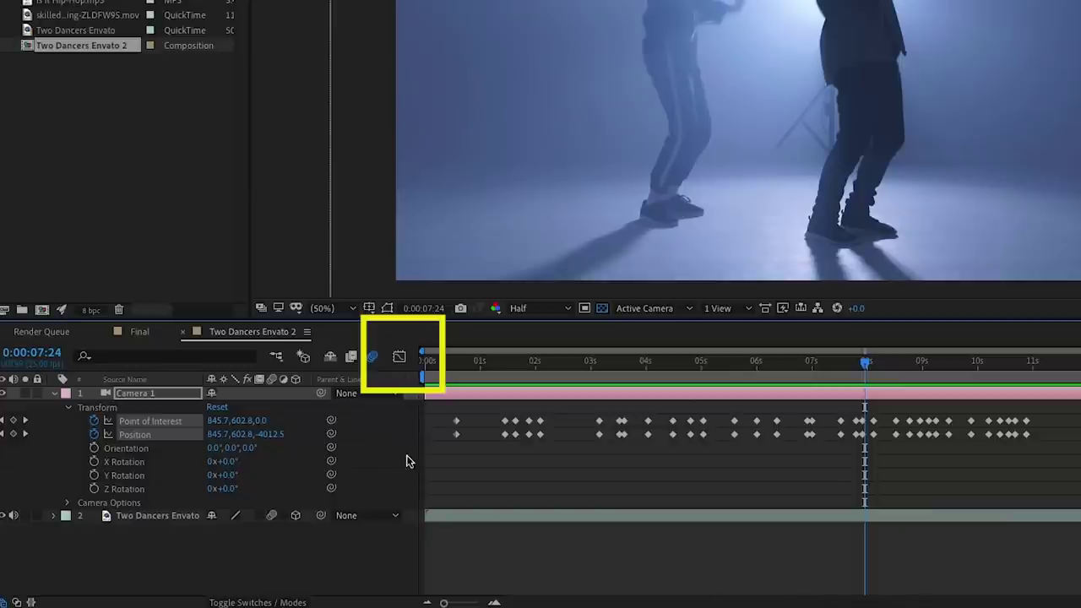
Show the Graph Editor and apply Easy Ease to all of Camera 1's Point of Interest and Position keyframes.
left_click(399, 357)
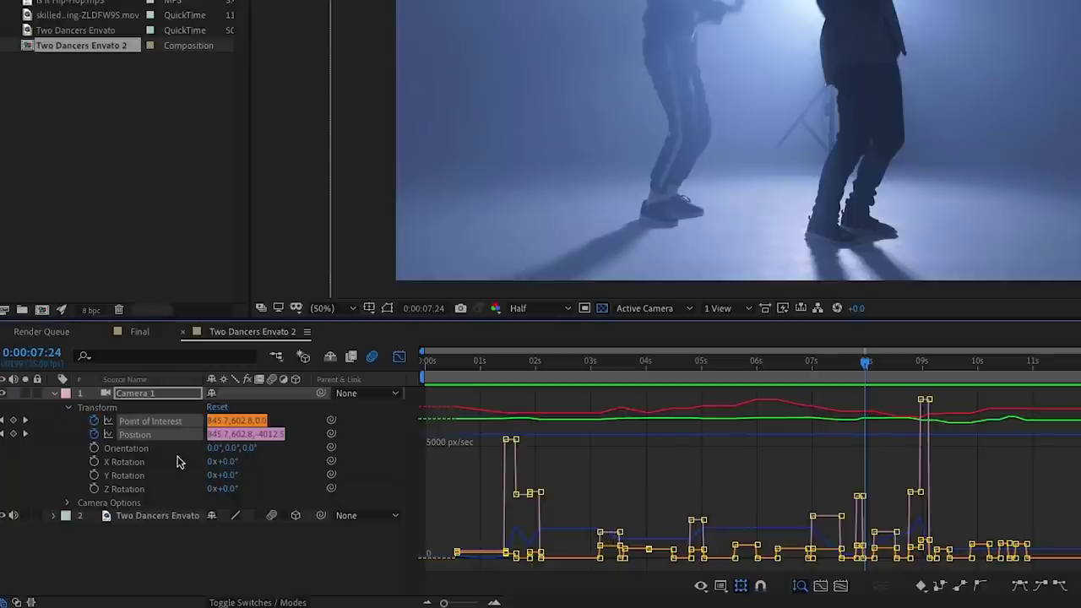
left_click(148, 439, "shift")
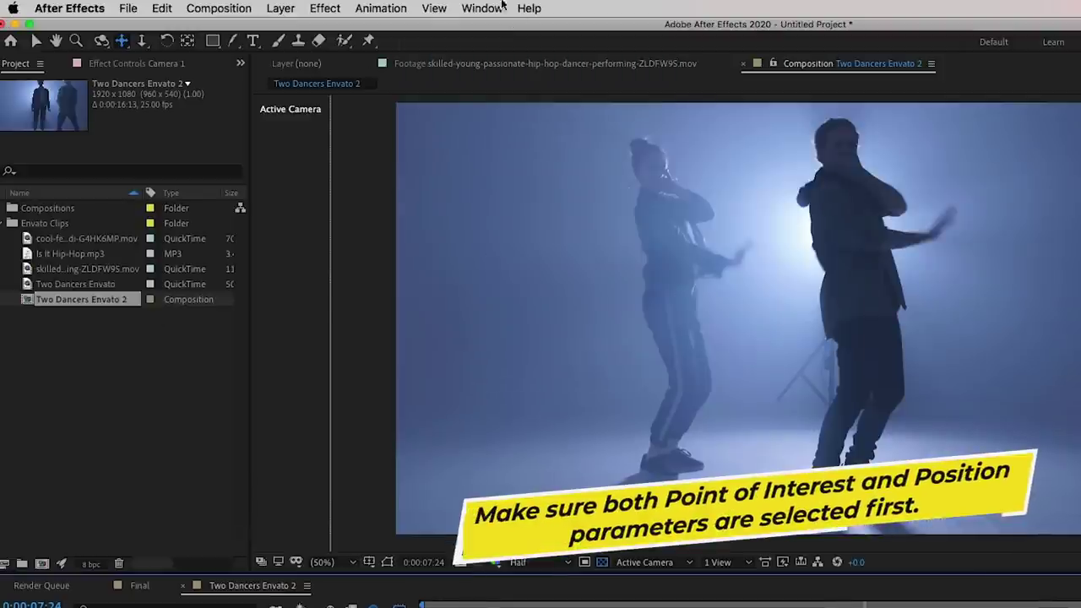
left_click(401, 6)
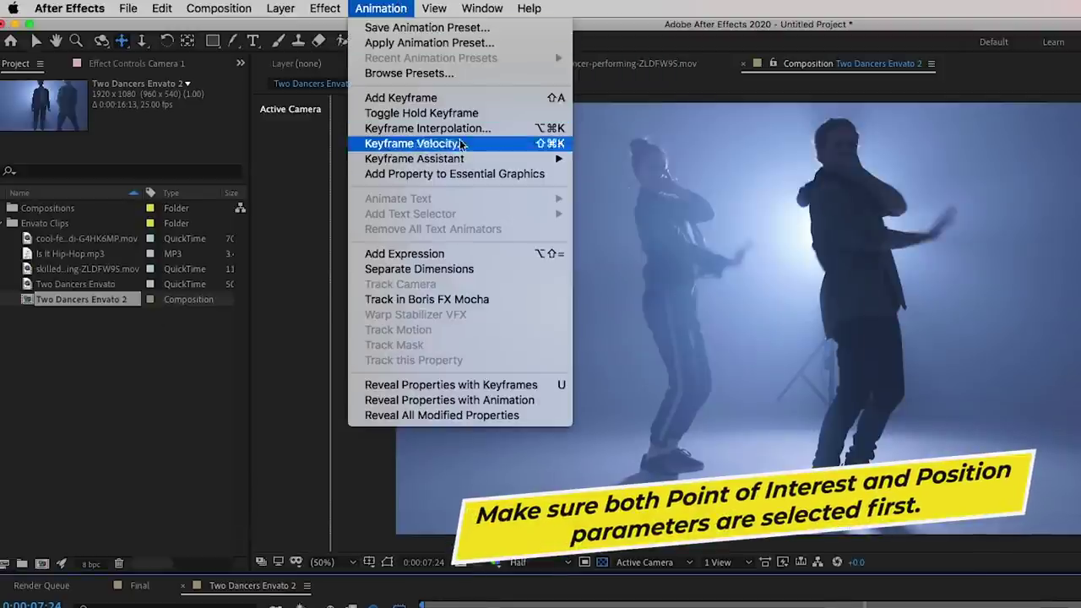
mouse_move(478, 163)
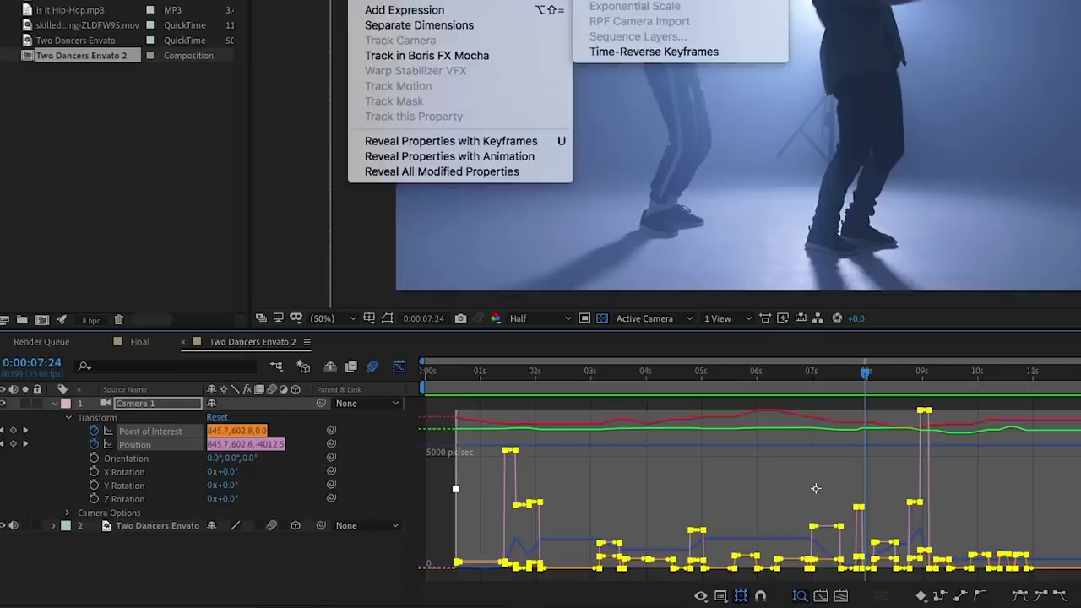
left_click(621, 205)
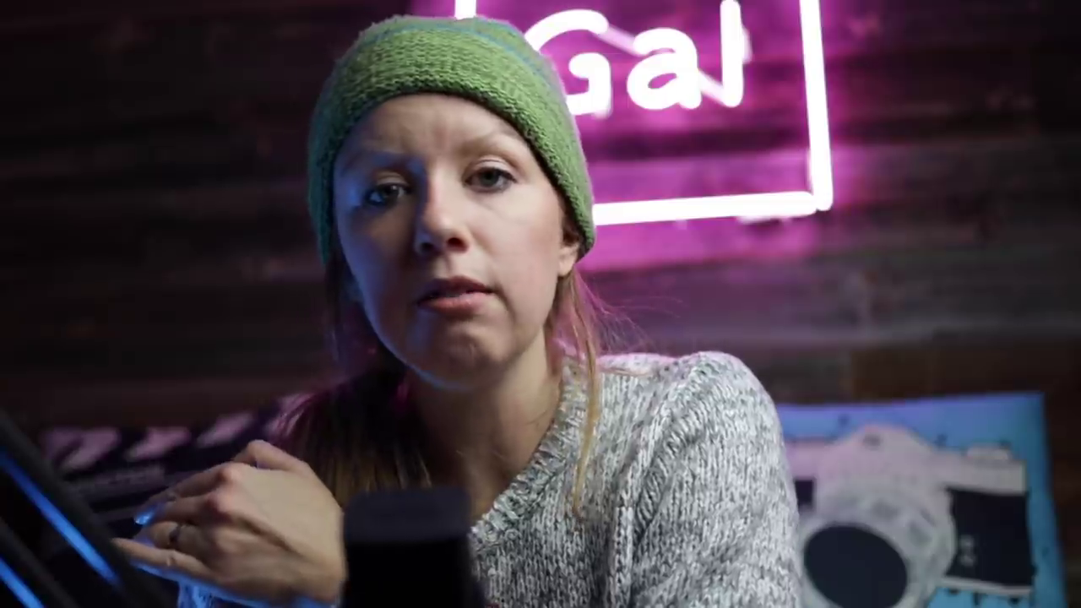
mouse_move(699, 554)
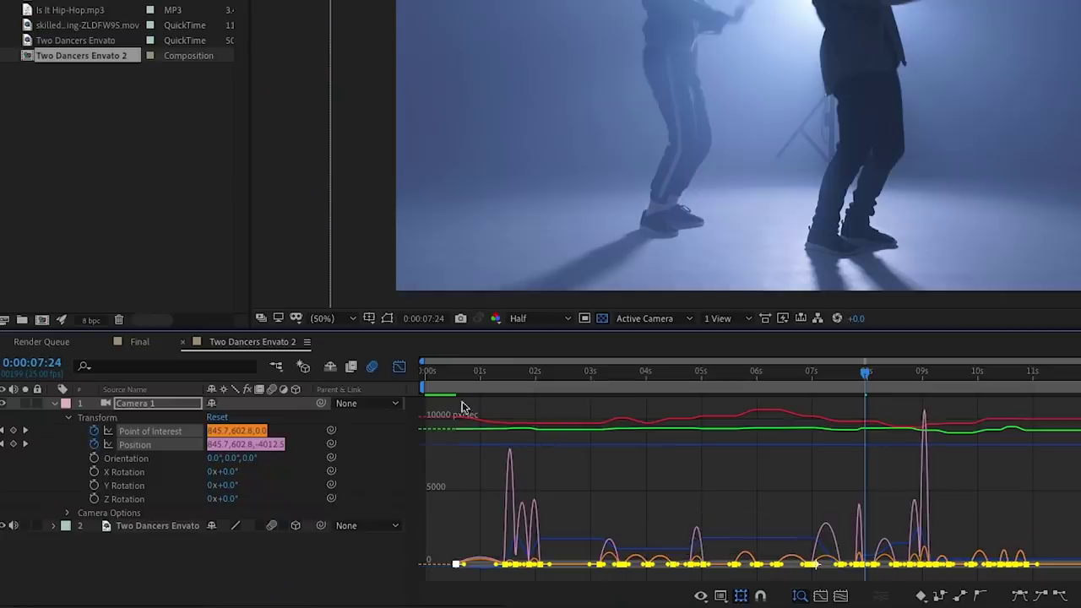